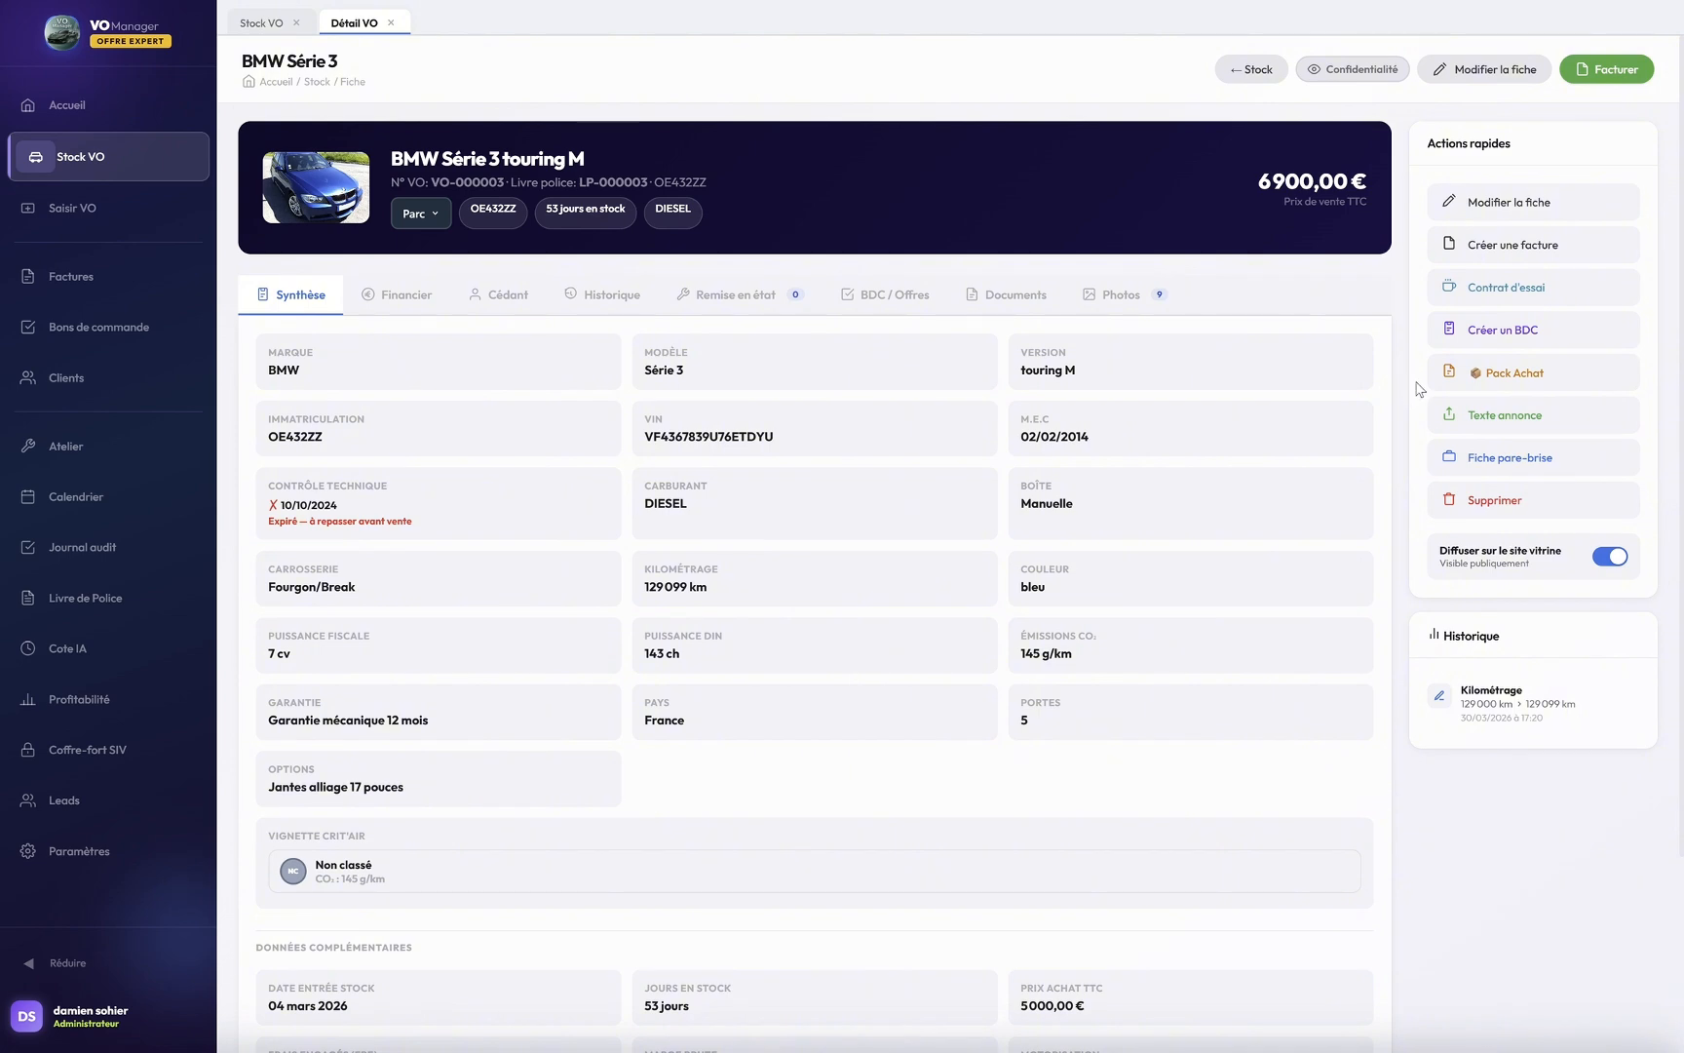
Step: Create a sale document for the BMW Série 3 as commercial offer OC-2026-001, showing the new-client fields
left_click(1509, 331)
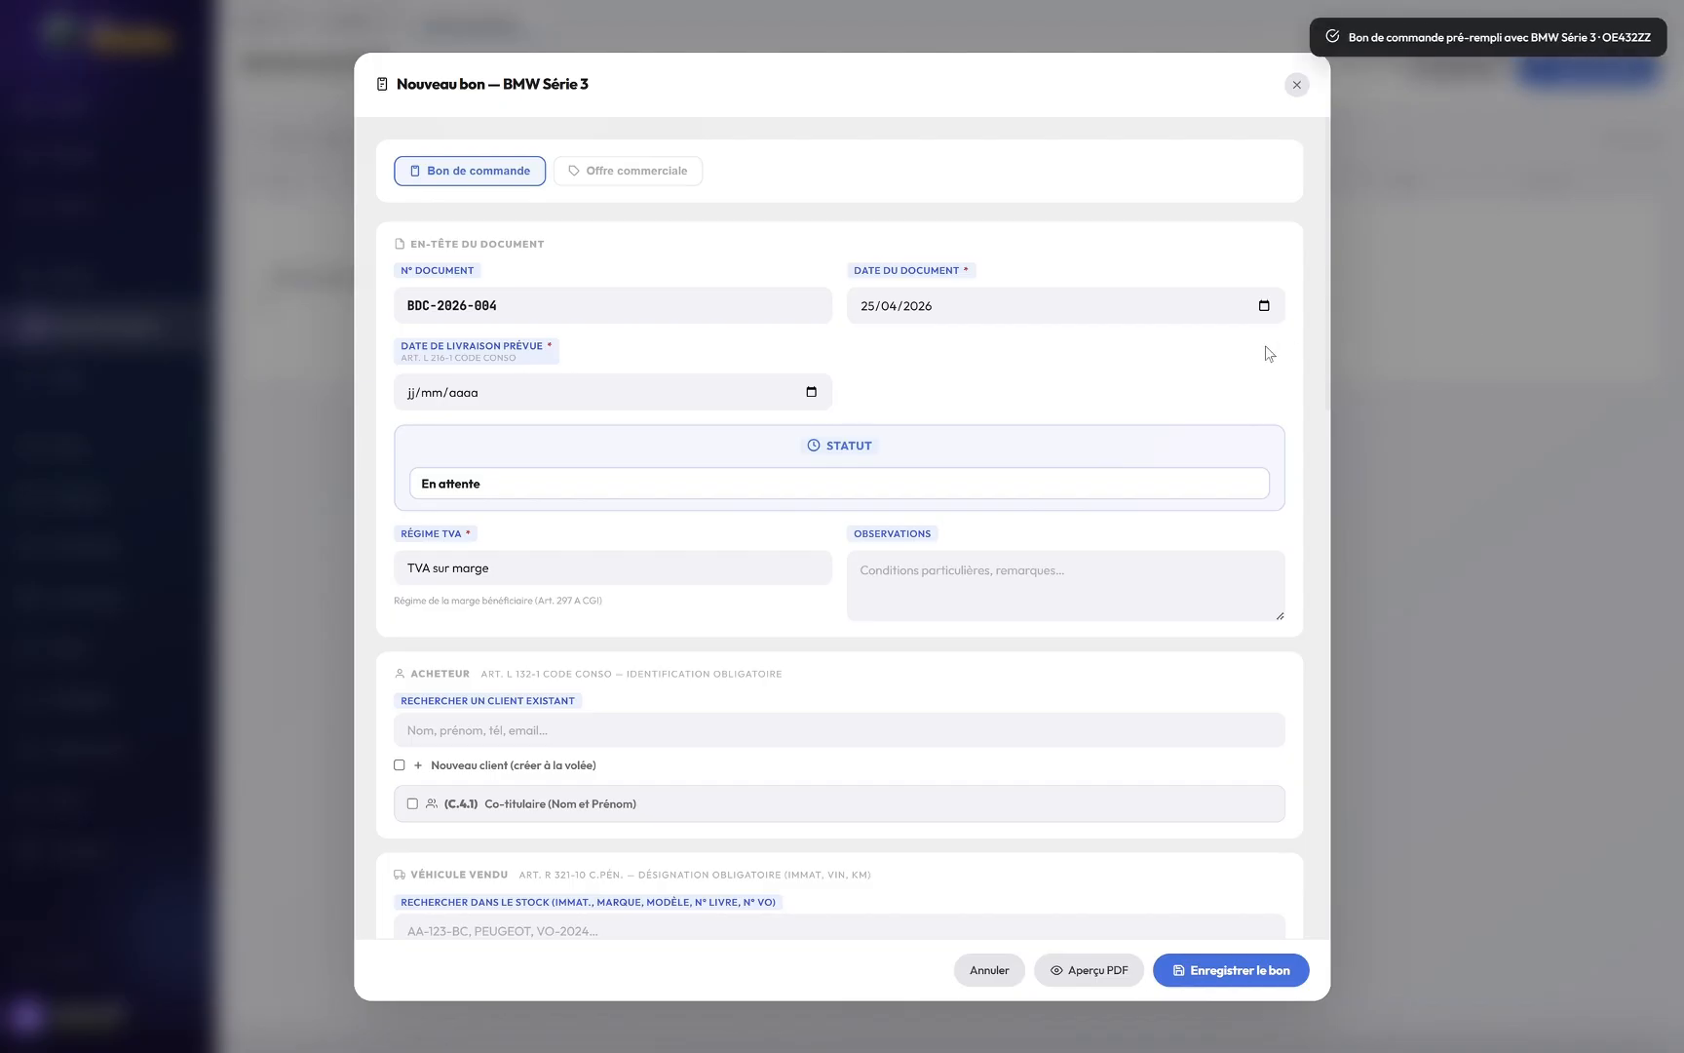
left_click(672, 173)
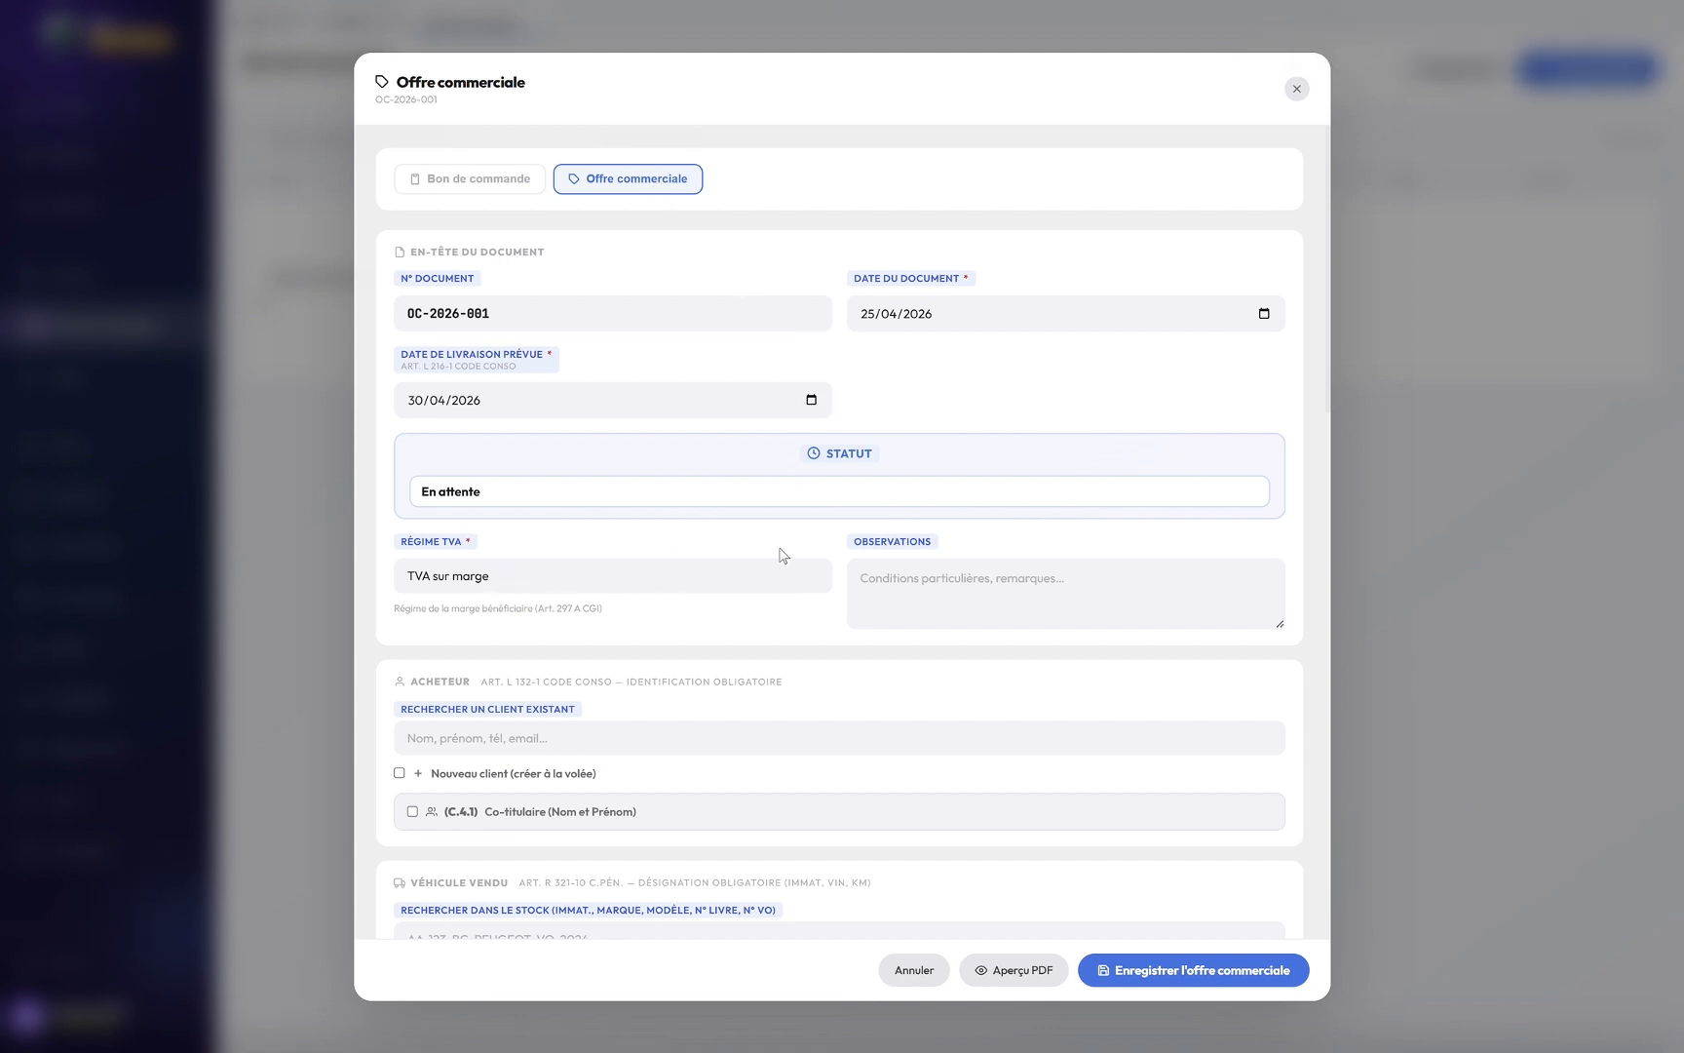
scroll(777, 549, "down", 1)
scroll(778, 539, "down", 1)
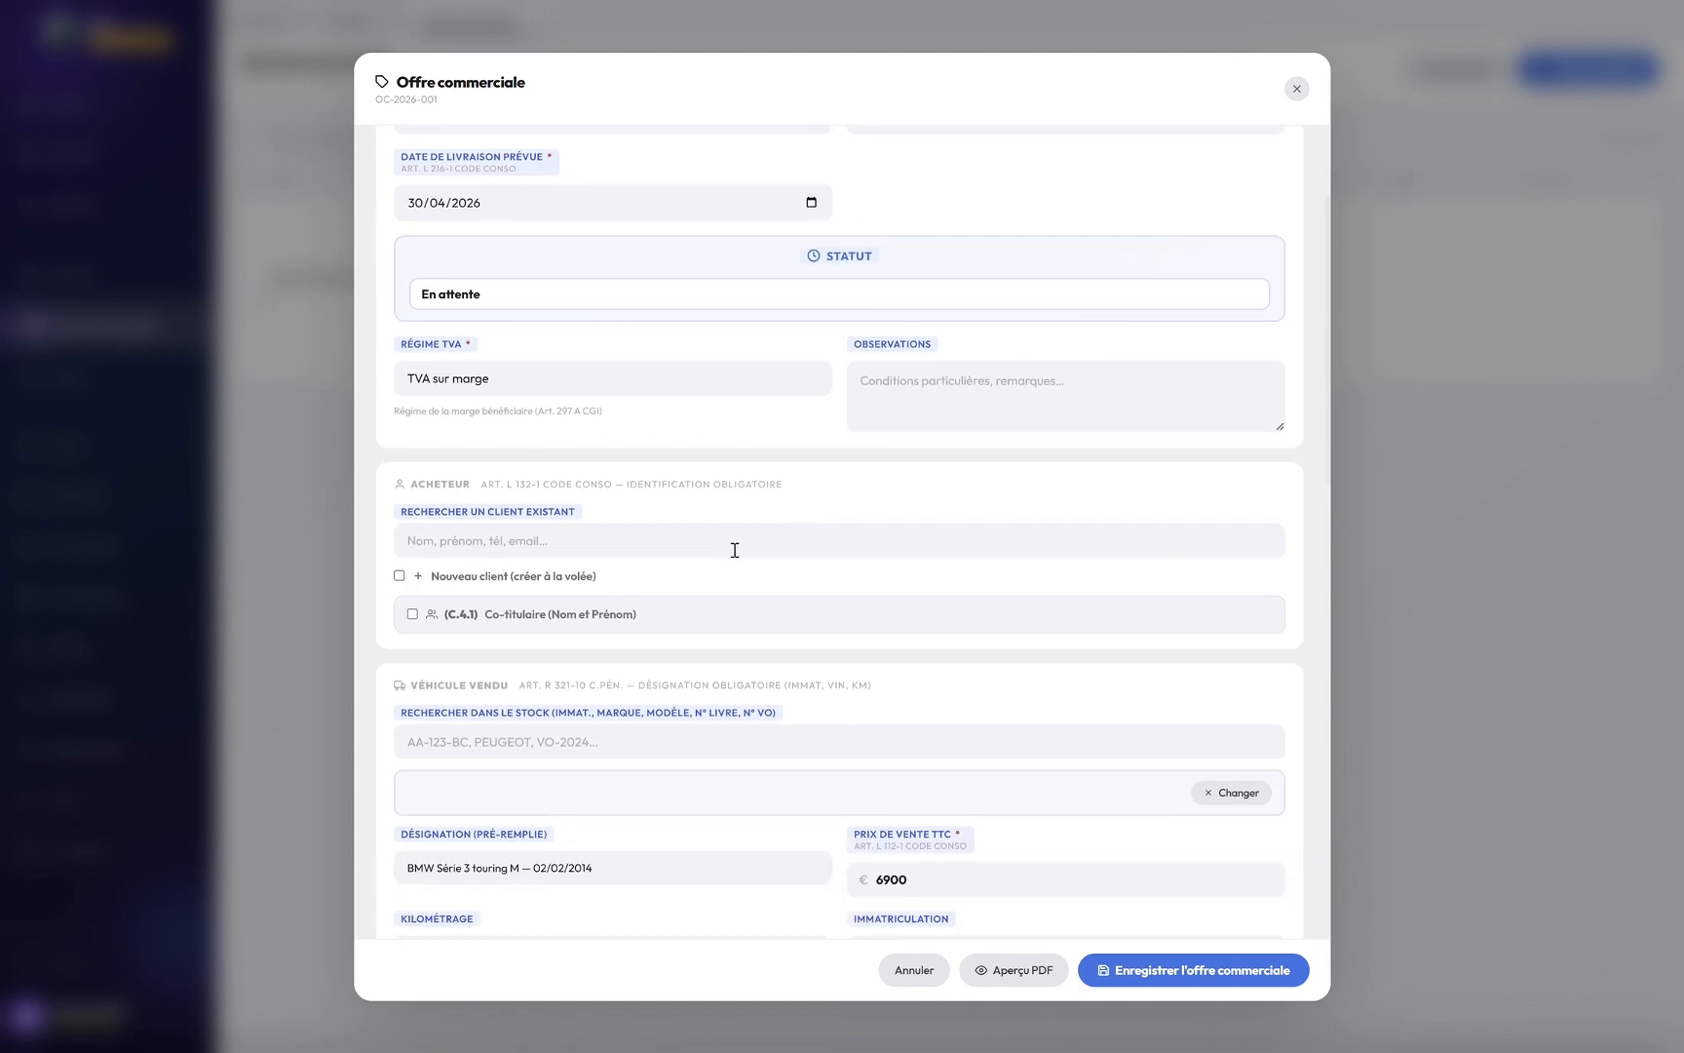
left_click(735, 552)
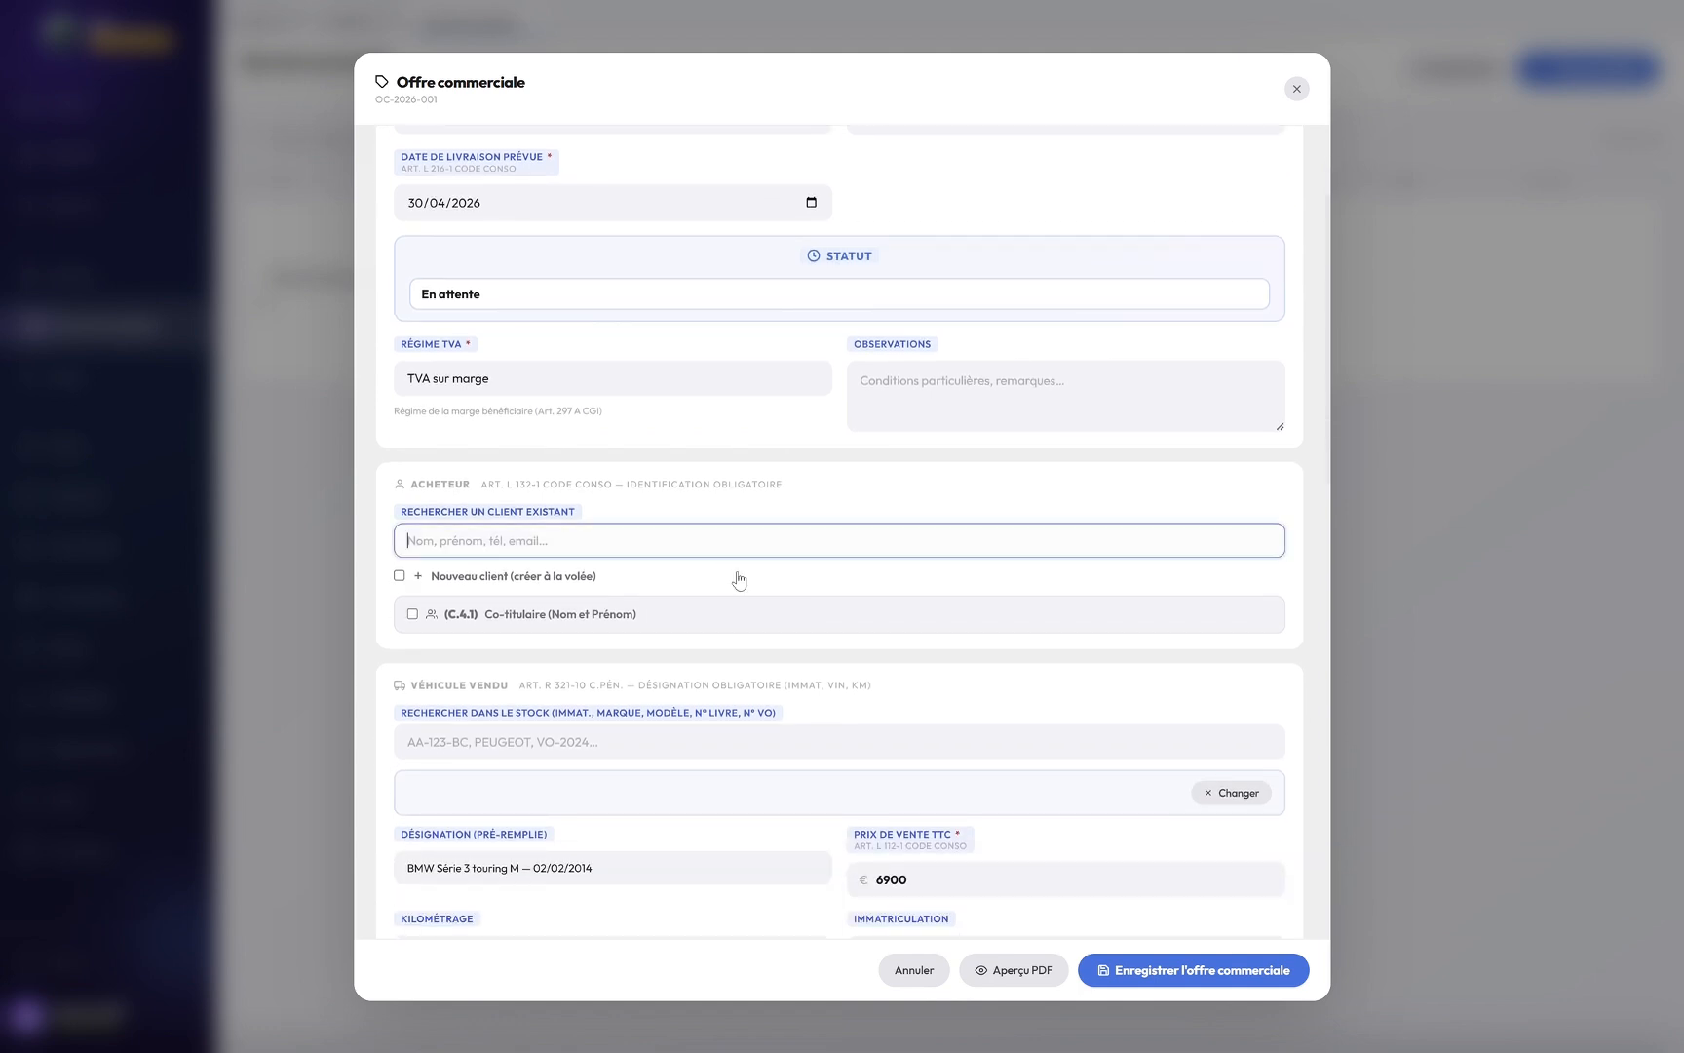
left_click(399, 576)
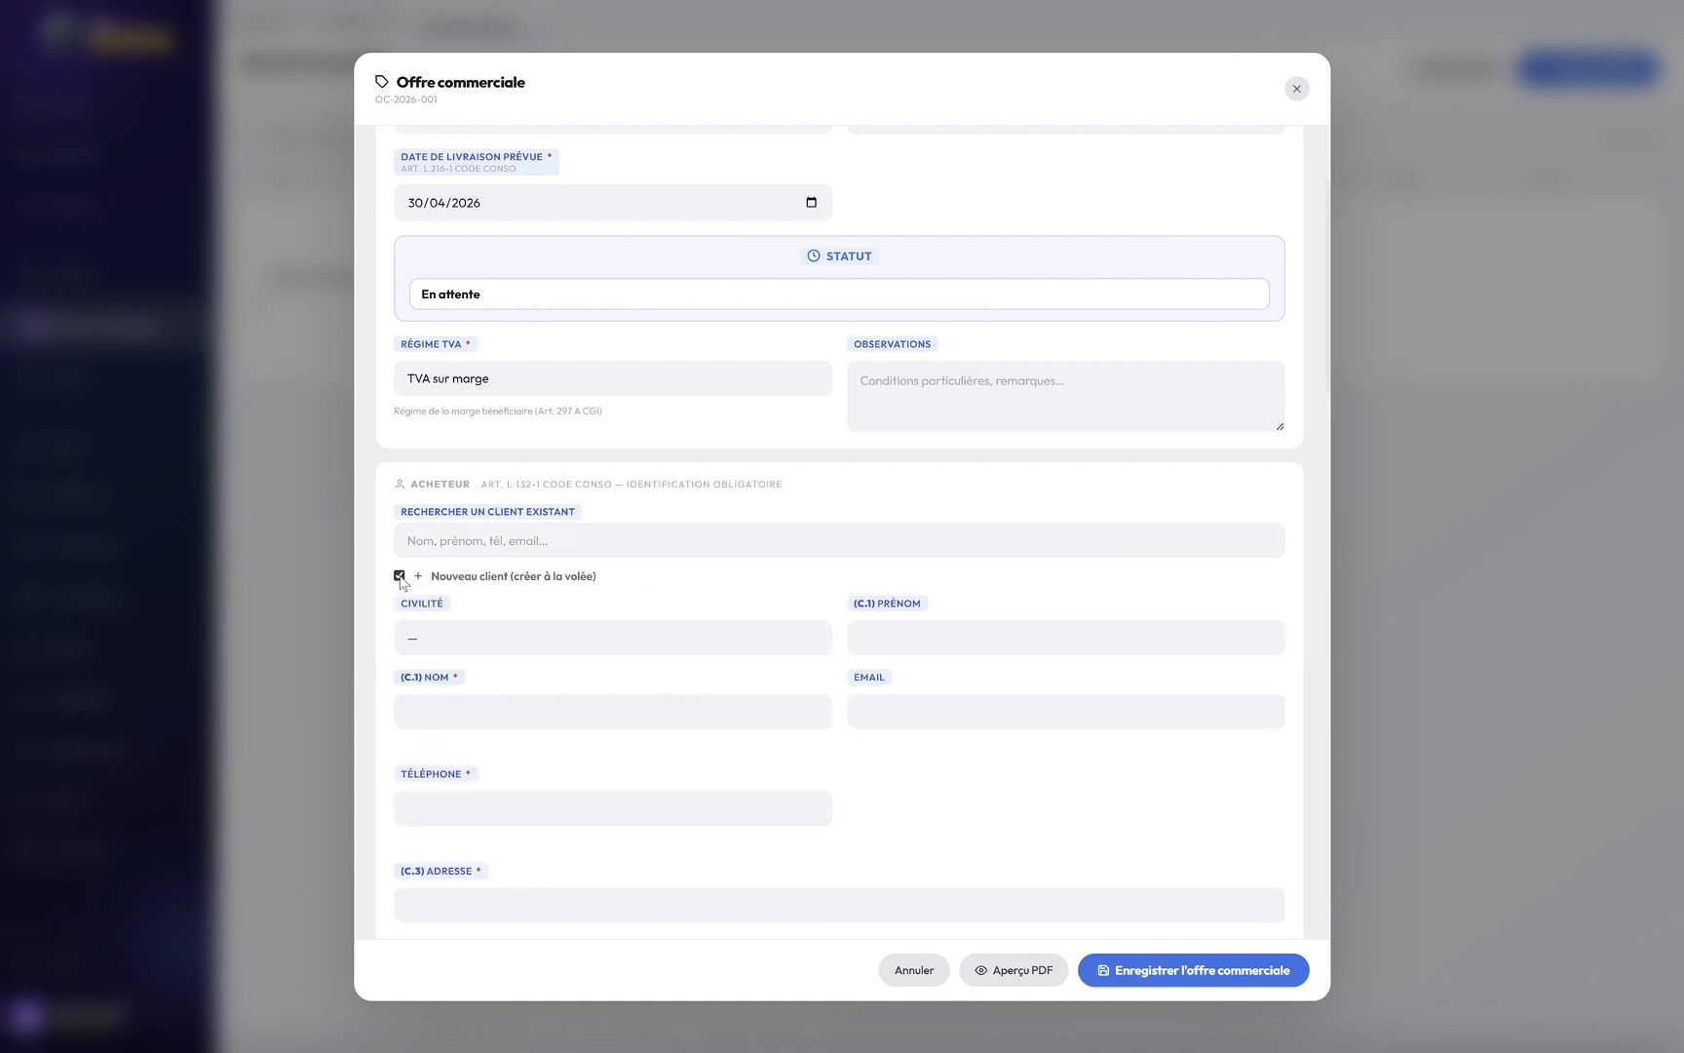
Step: Search the client by surname, set the match as buyer, and leave co-holder details off
left_click(400, 576)
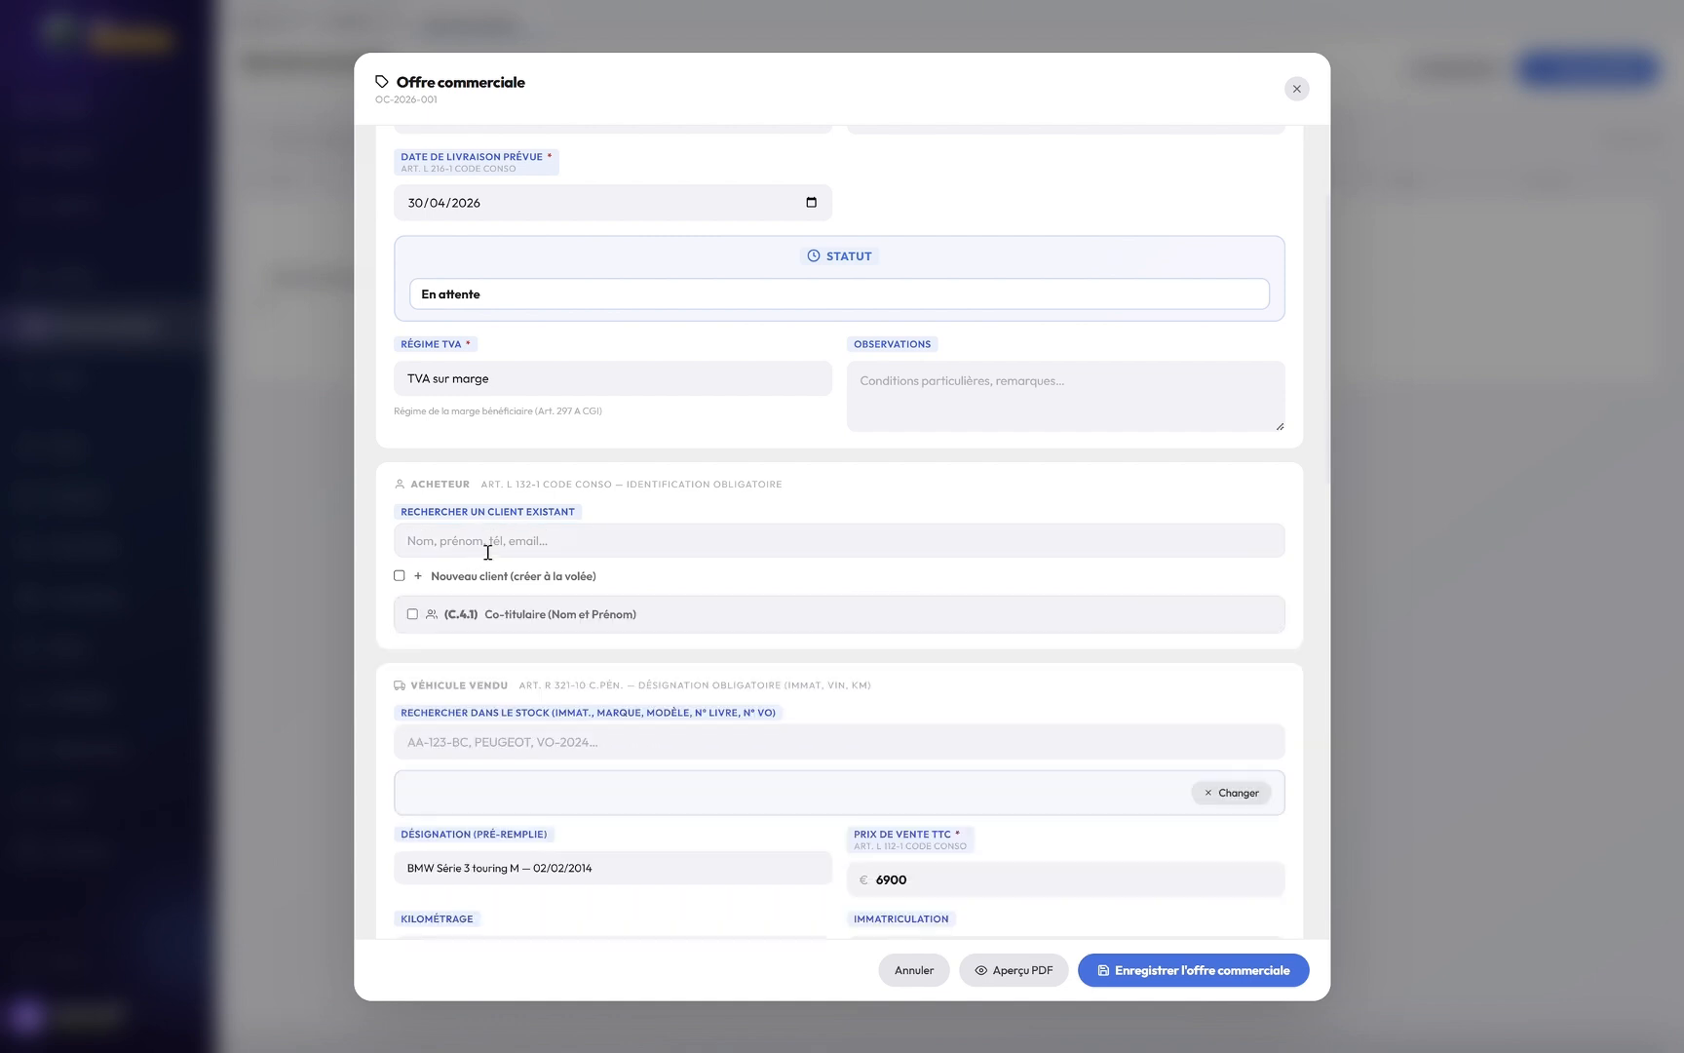
left_click(536, 551)
type("dup")
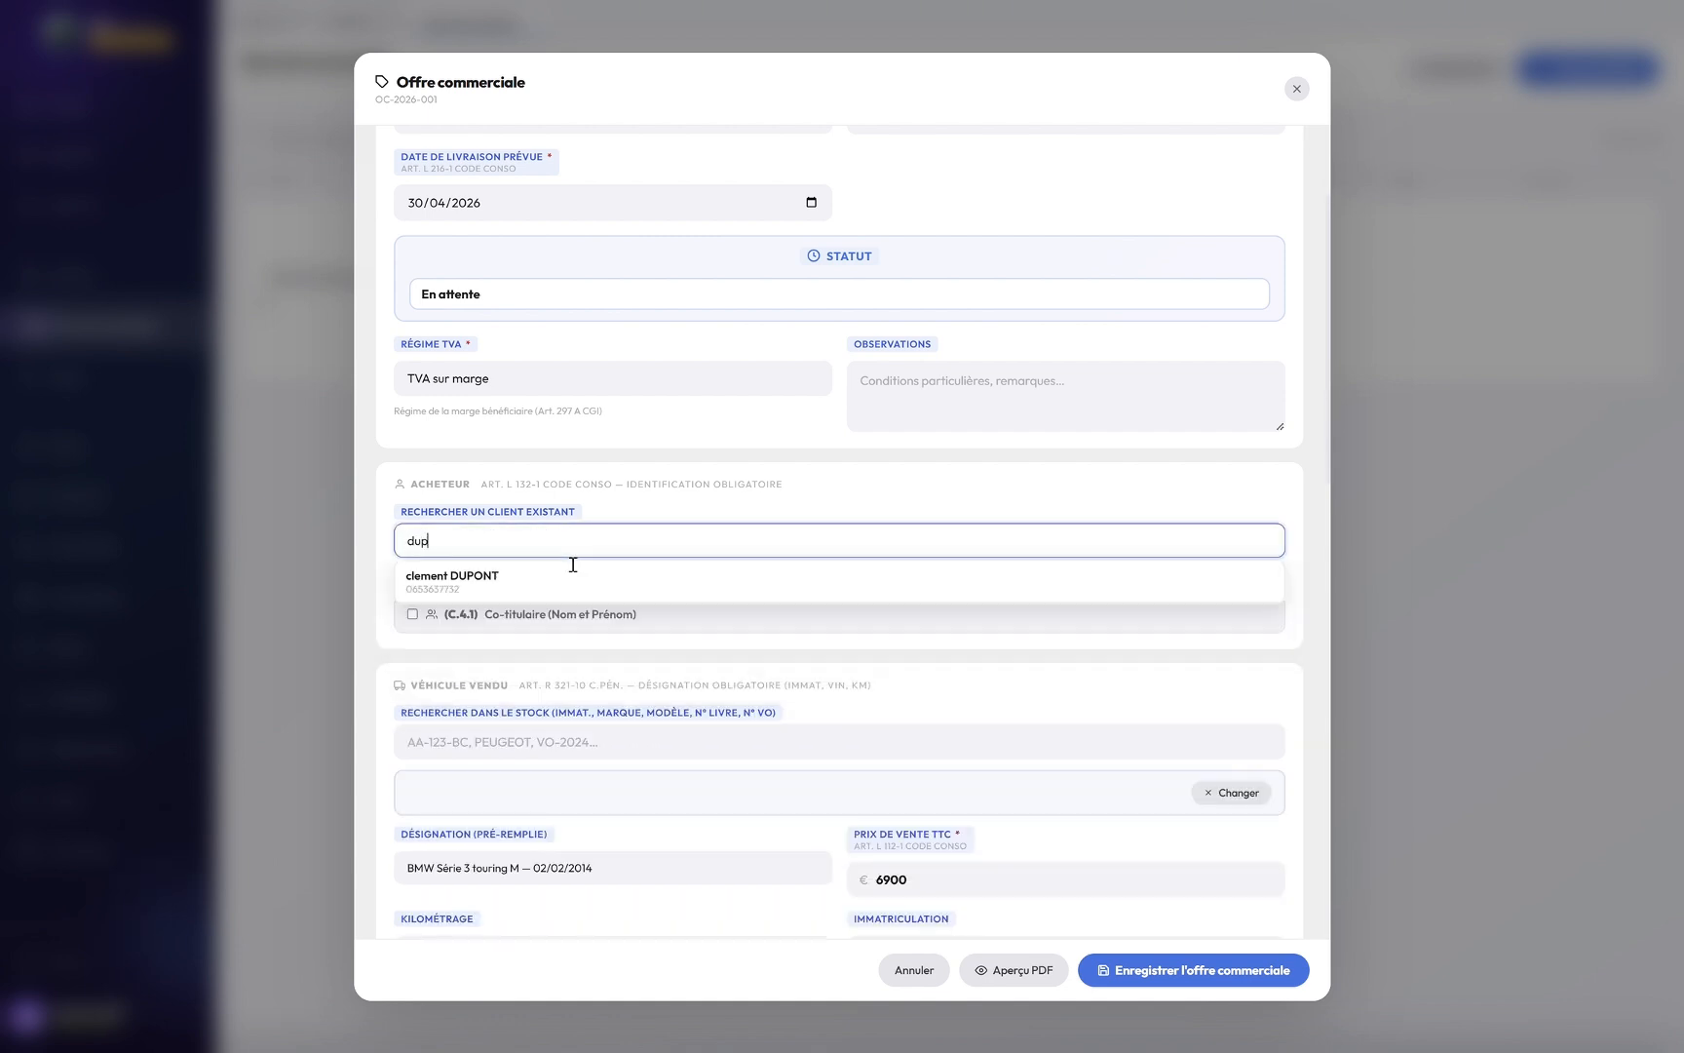
type("ont")
left_click(462, 581)
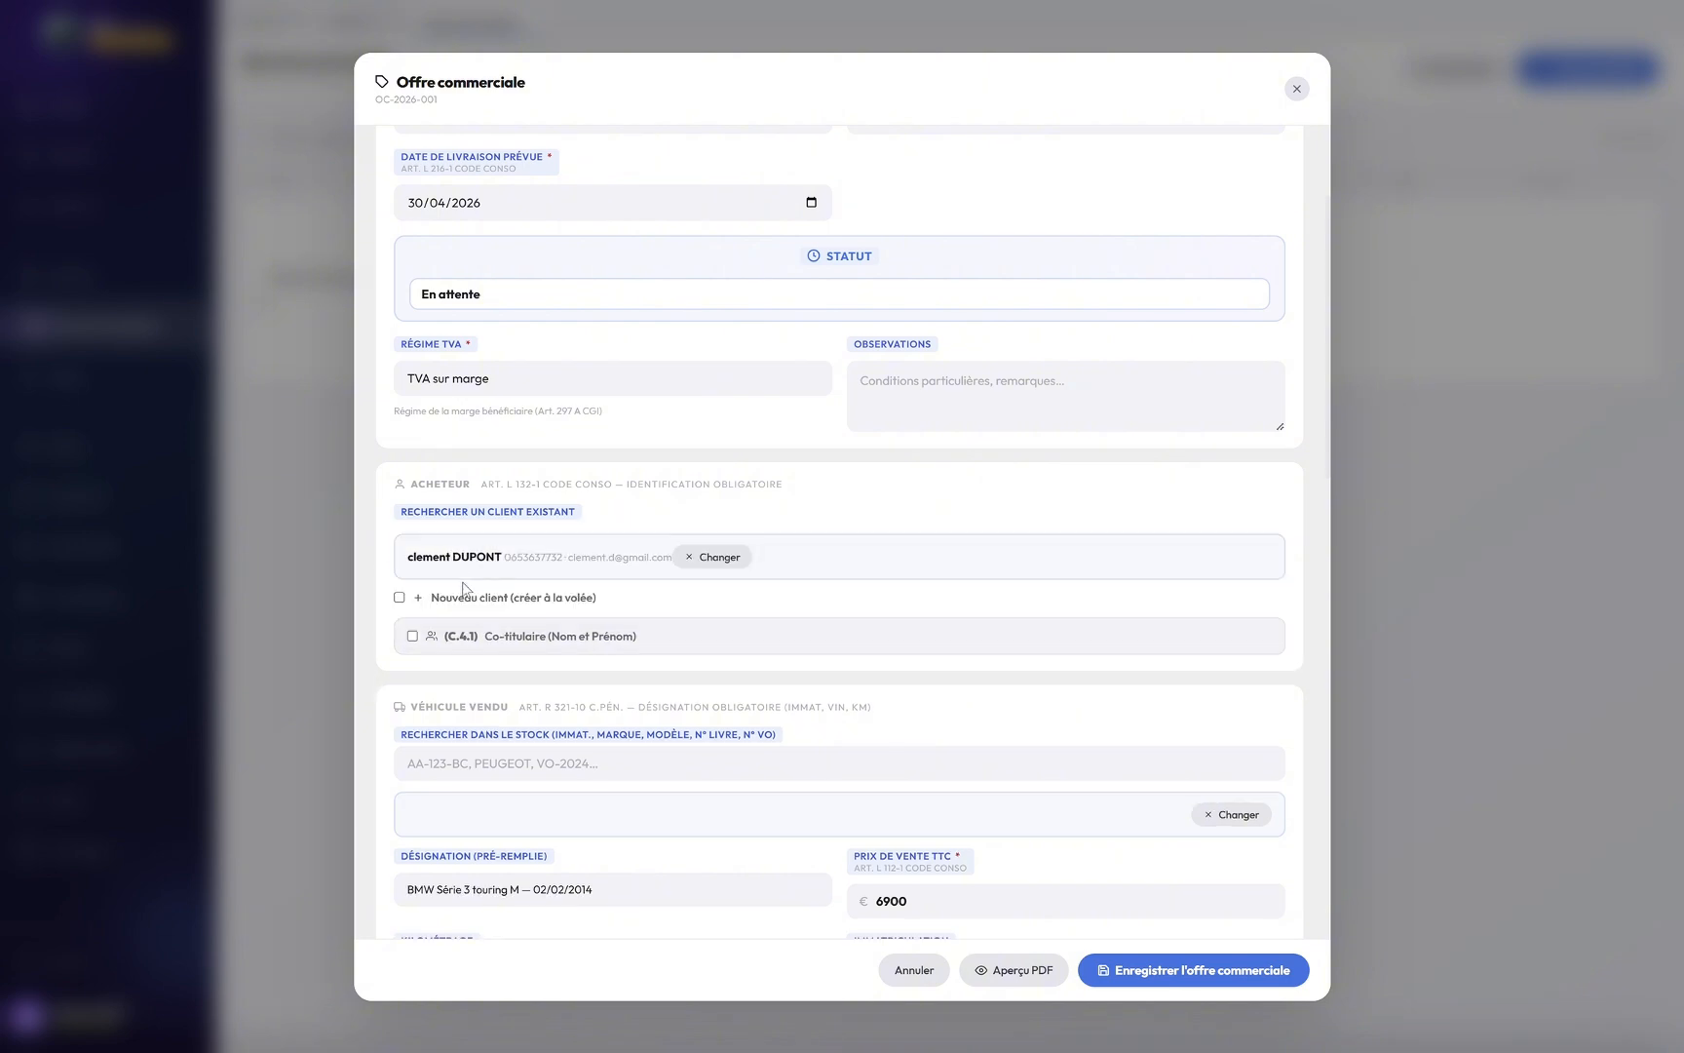
left_click(412, 637)
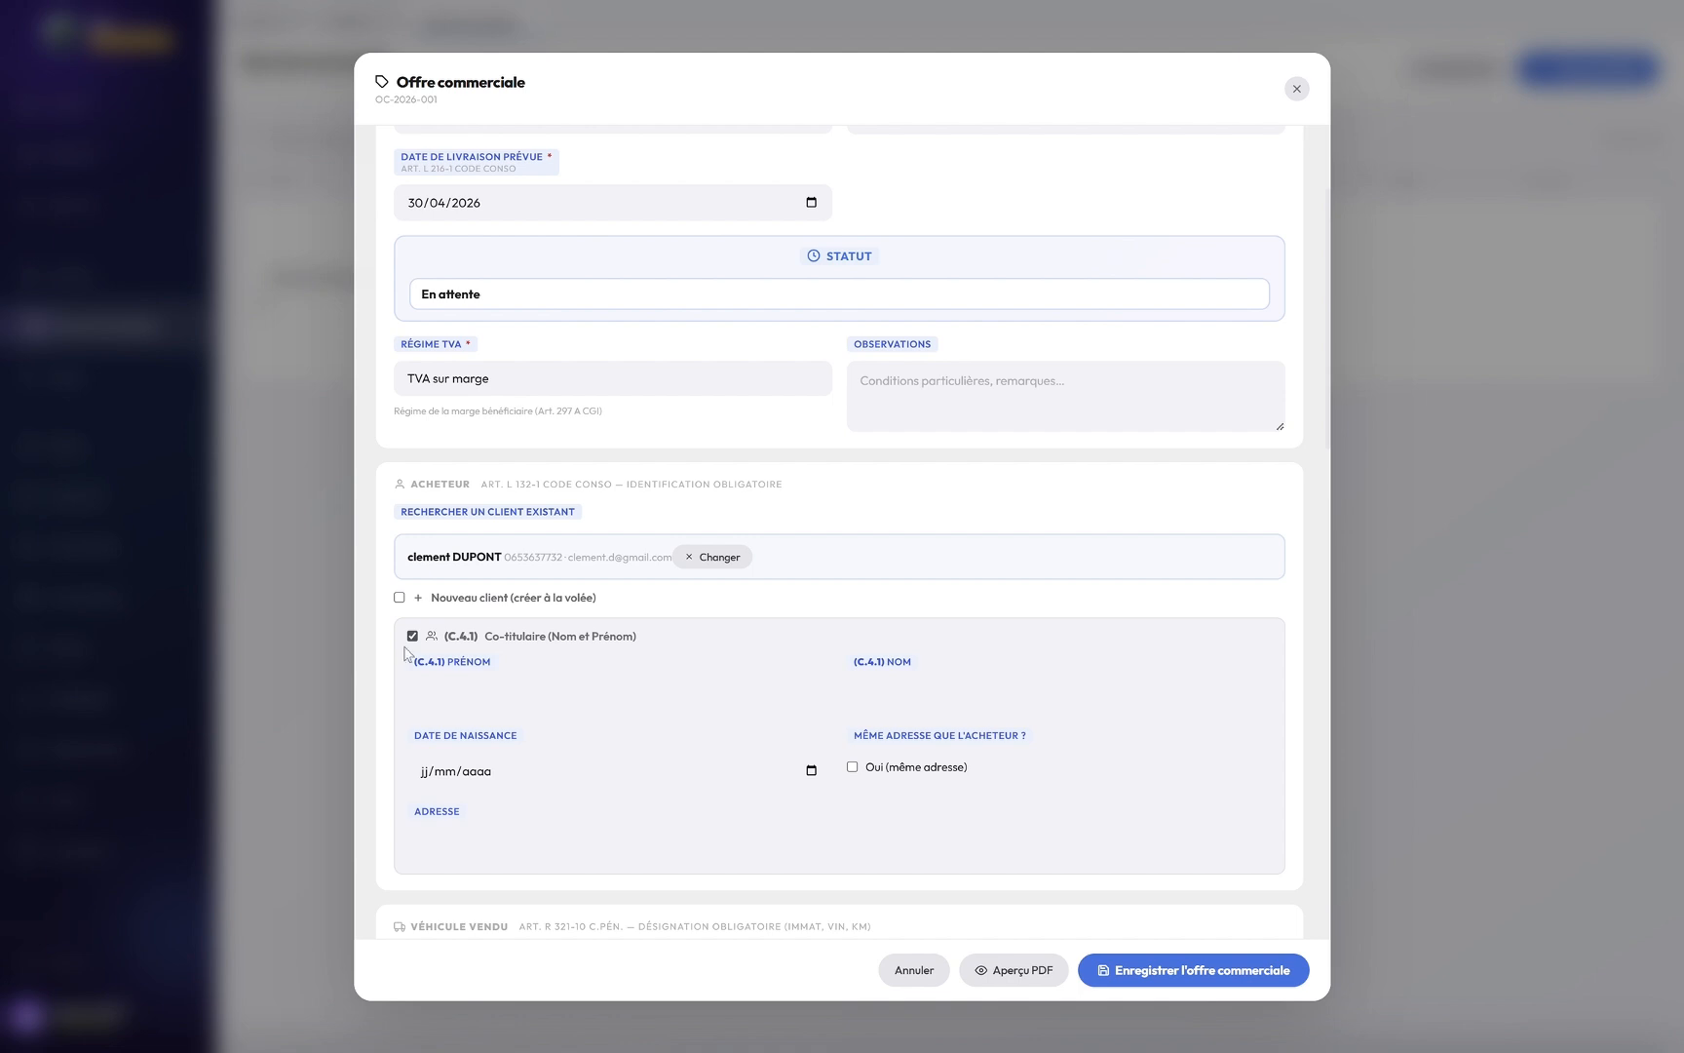
left_click(412, 635)
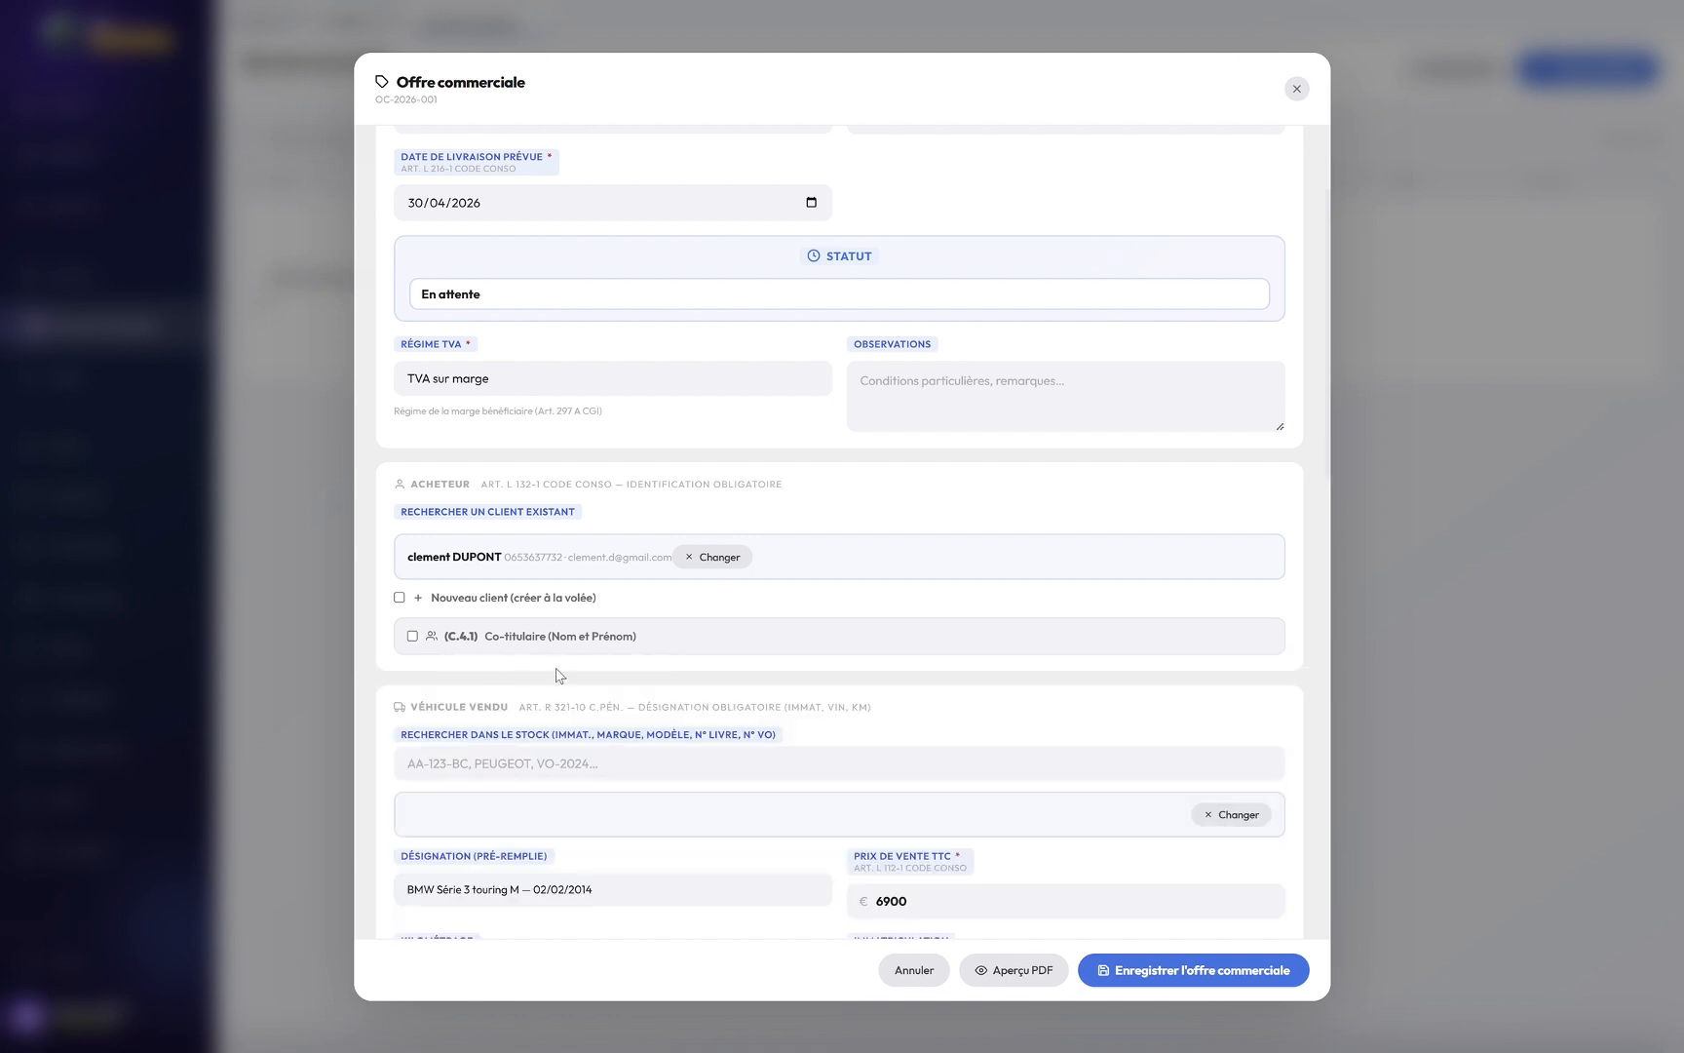
scroll(561, 675, "down", 1)
scroll(564, 675, "down", 1)
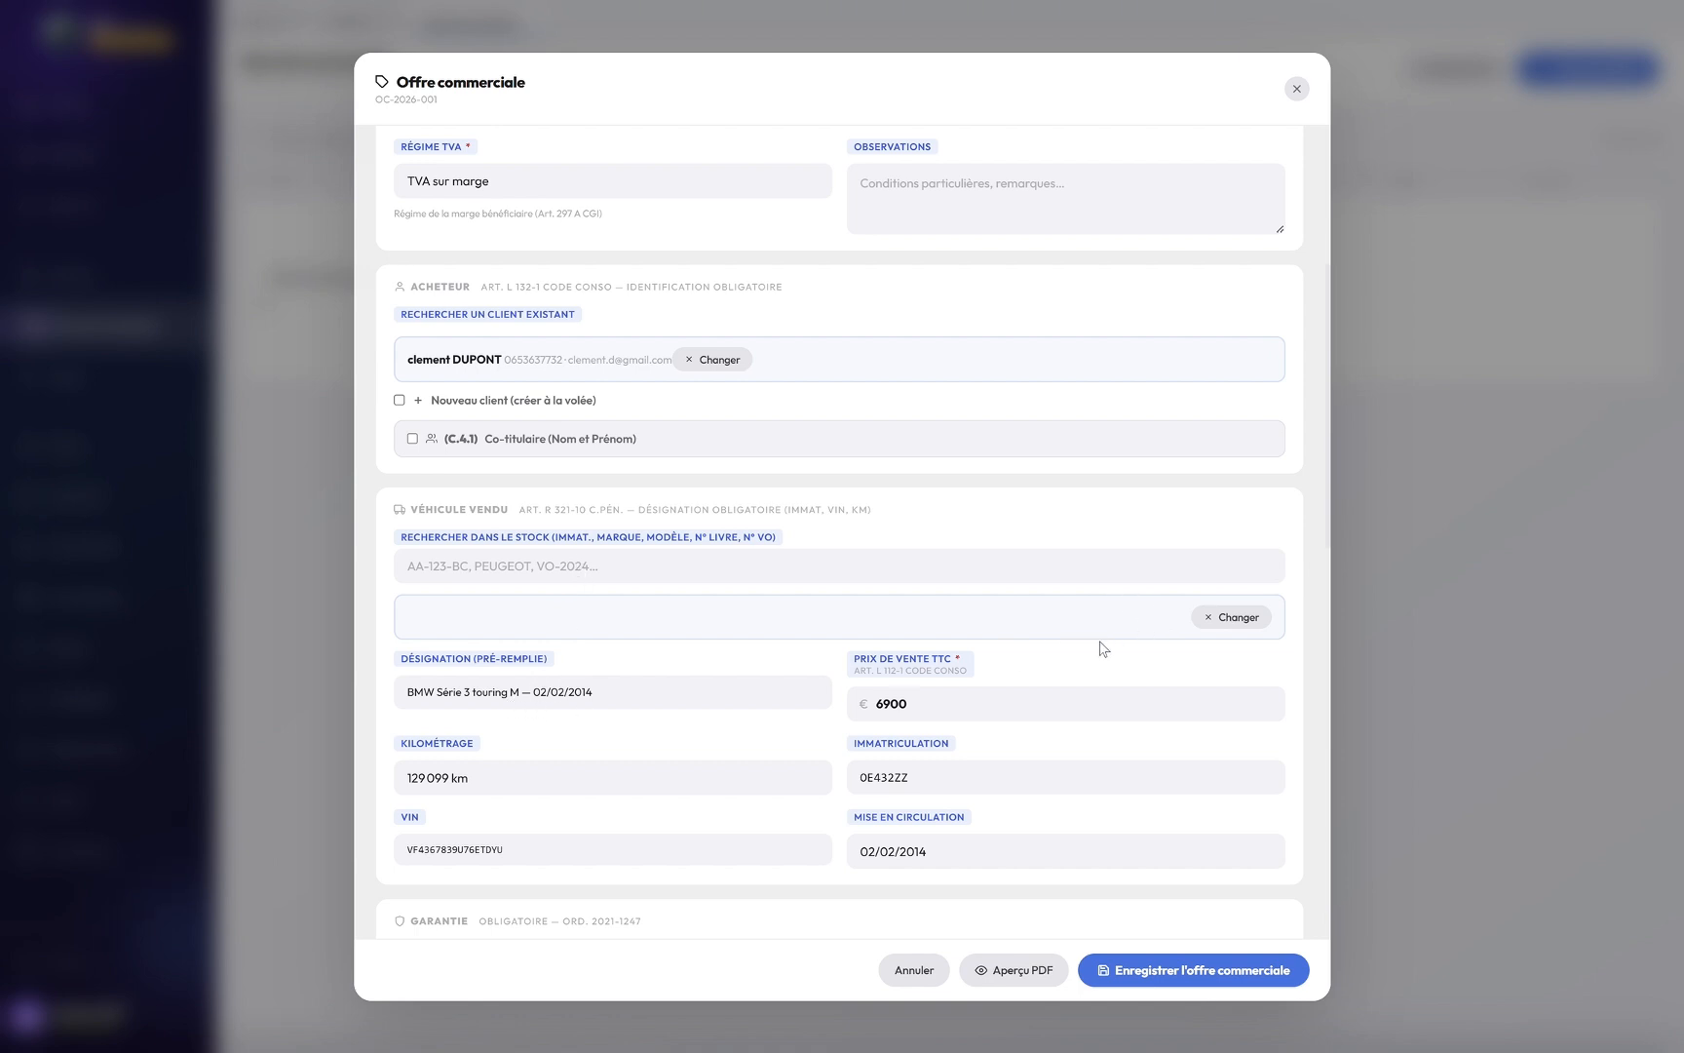
Step: Set the granted warranty to 12 mois
scroll(1101, 647, "down", 3)
scroll(826, 643, "down", 1)
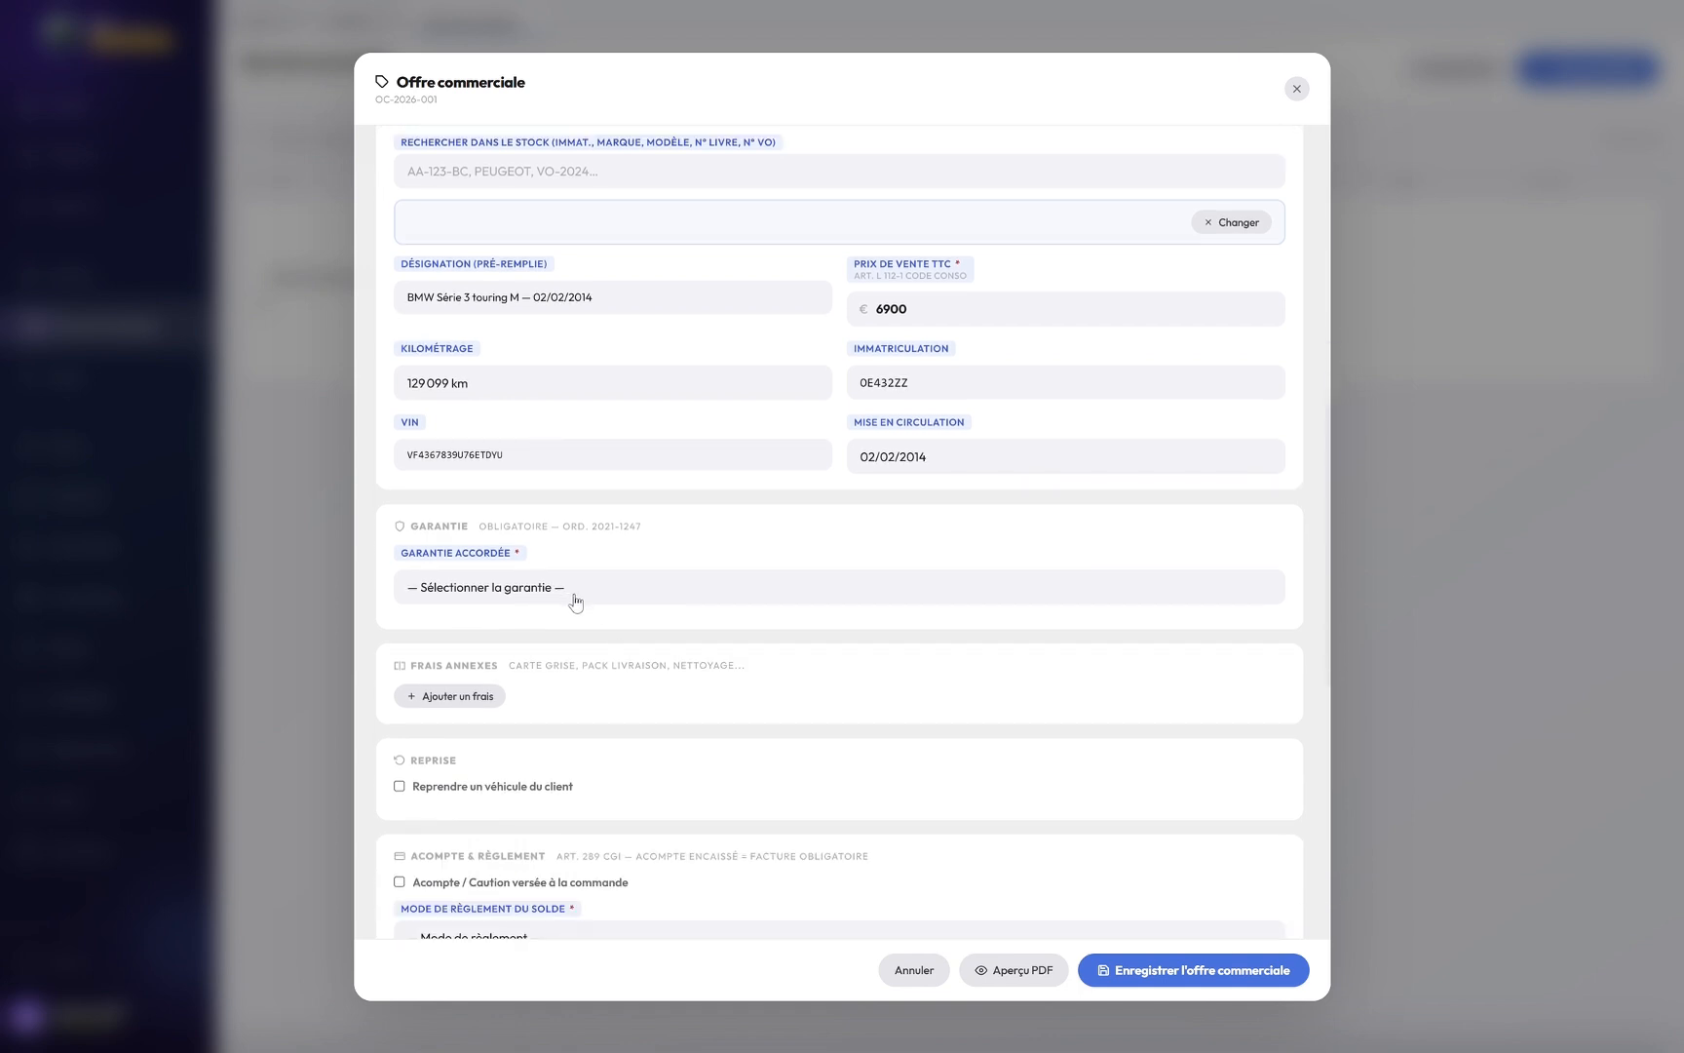
left_click(565, 597)
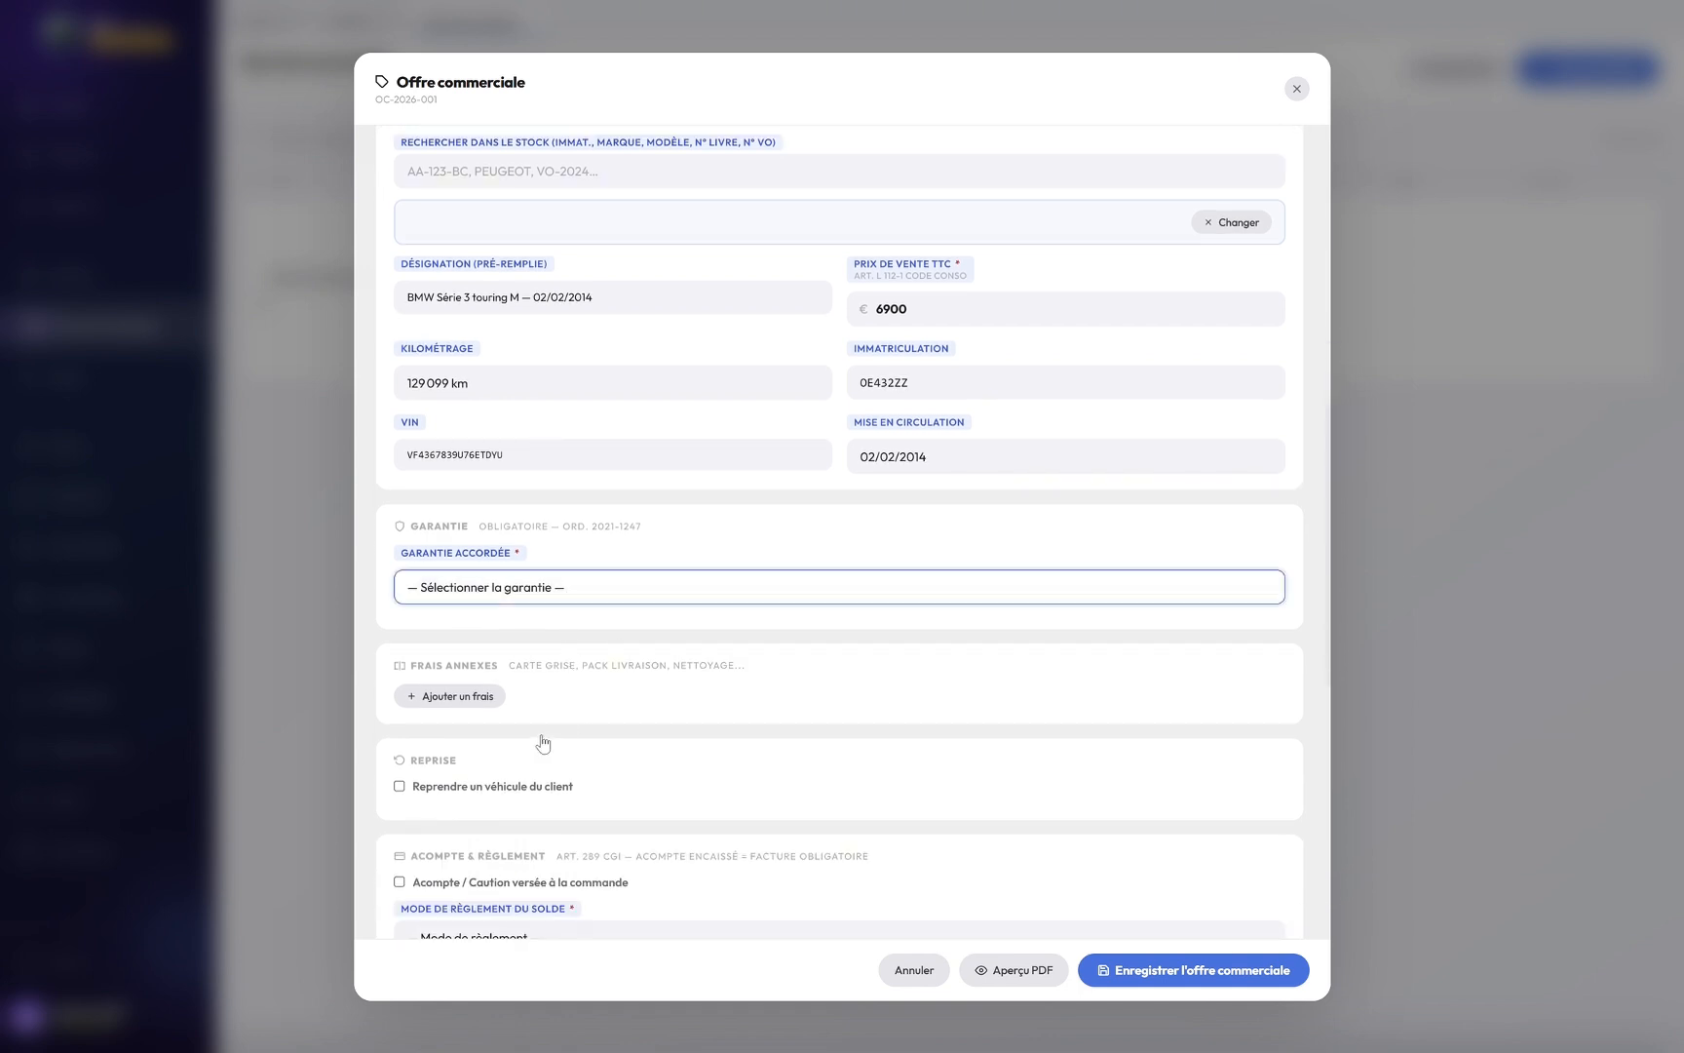
left_click(538, 739)
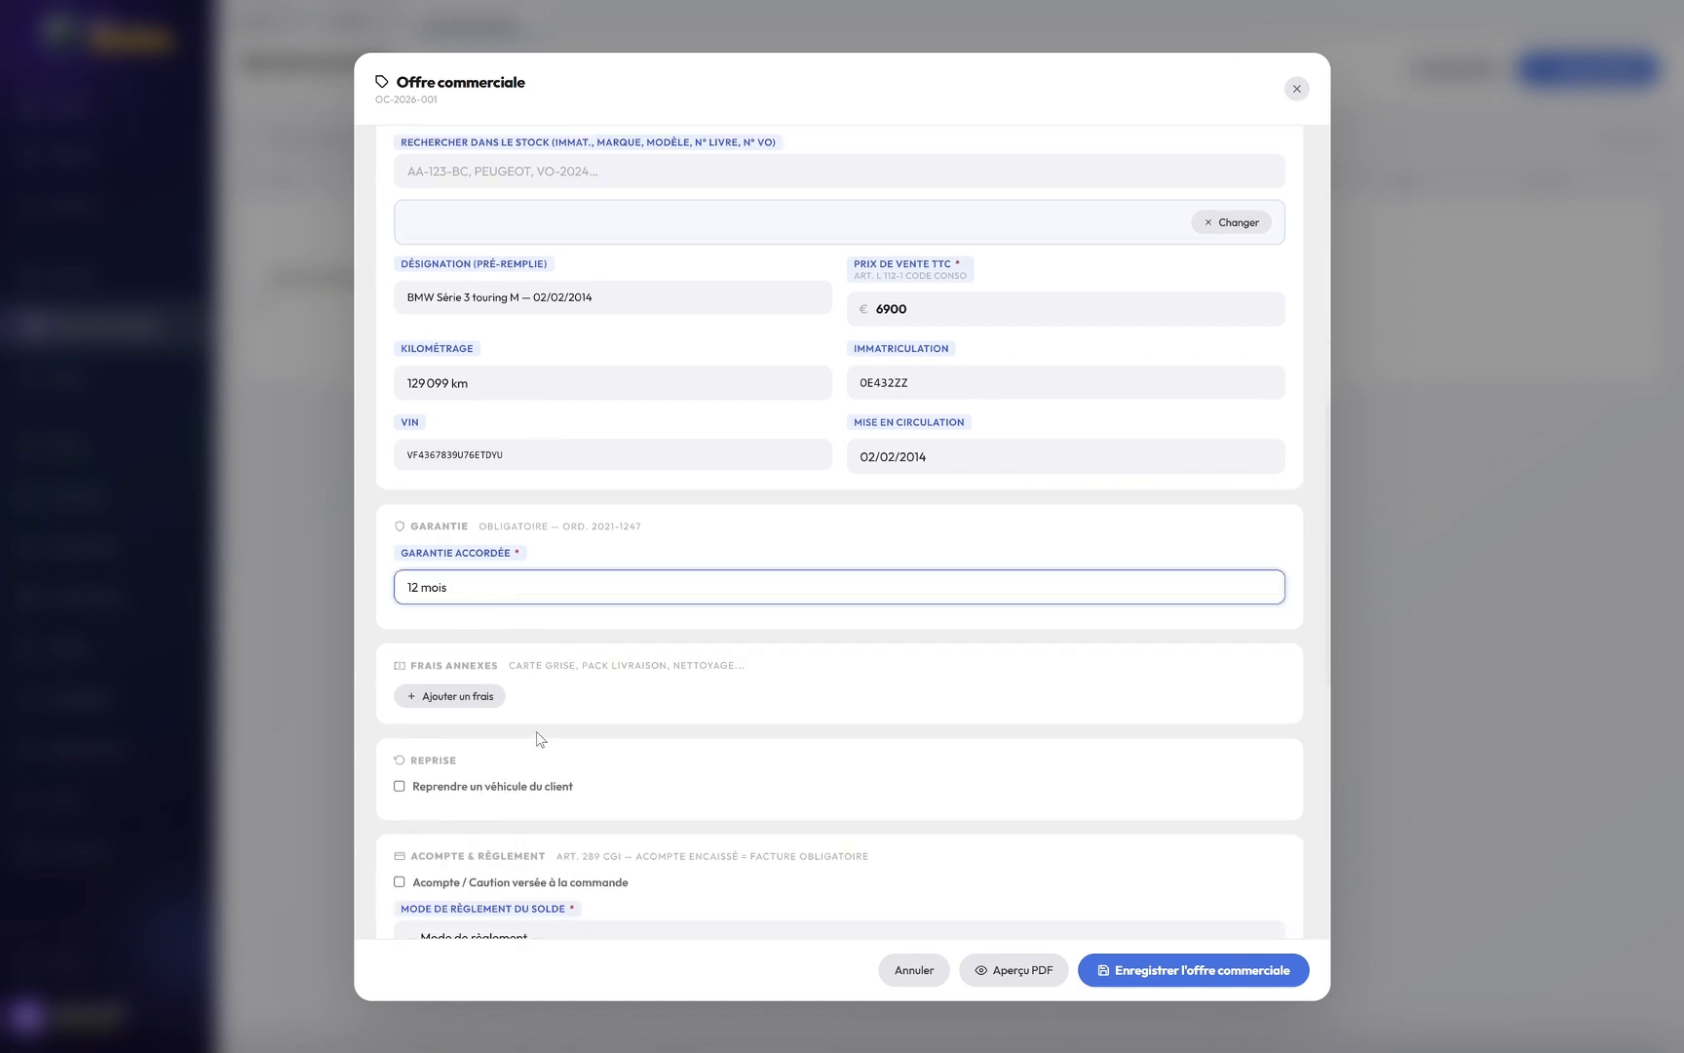
Step: Add a carte grise extra fee of 290 €
left_click(492, 698)
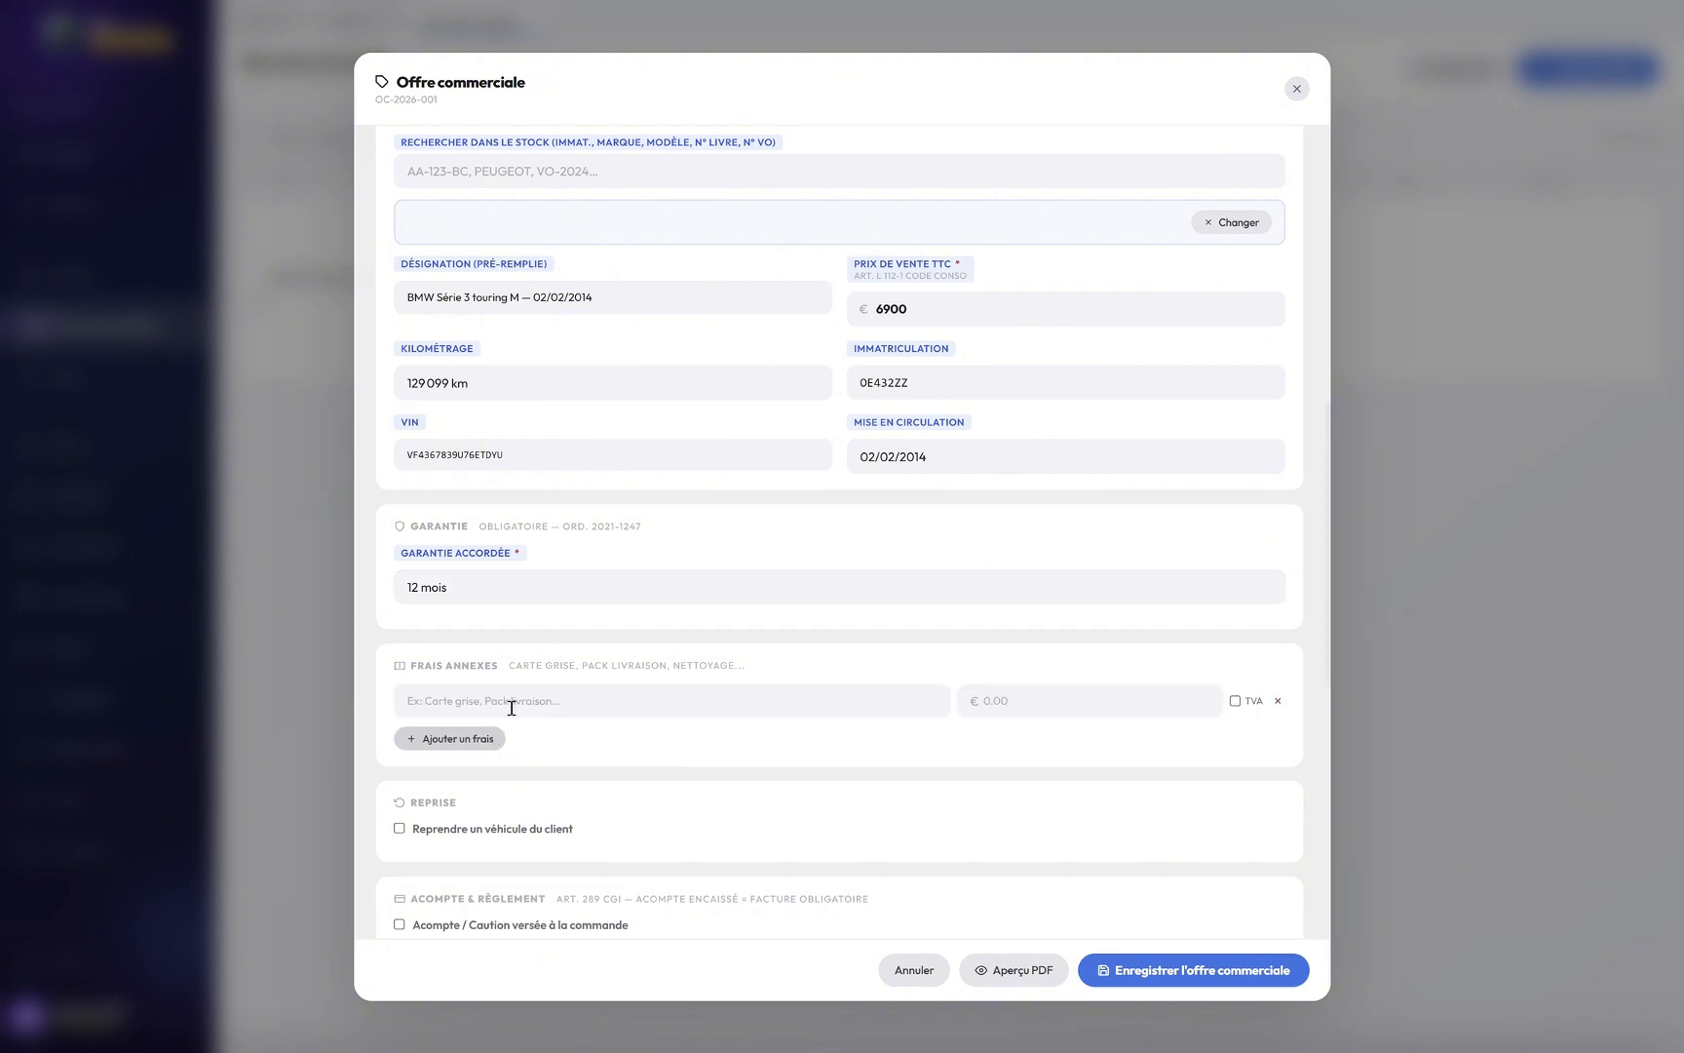
left_click(575, 704)
type("carte grise")
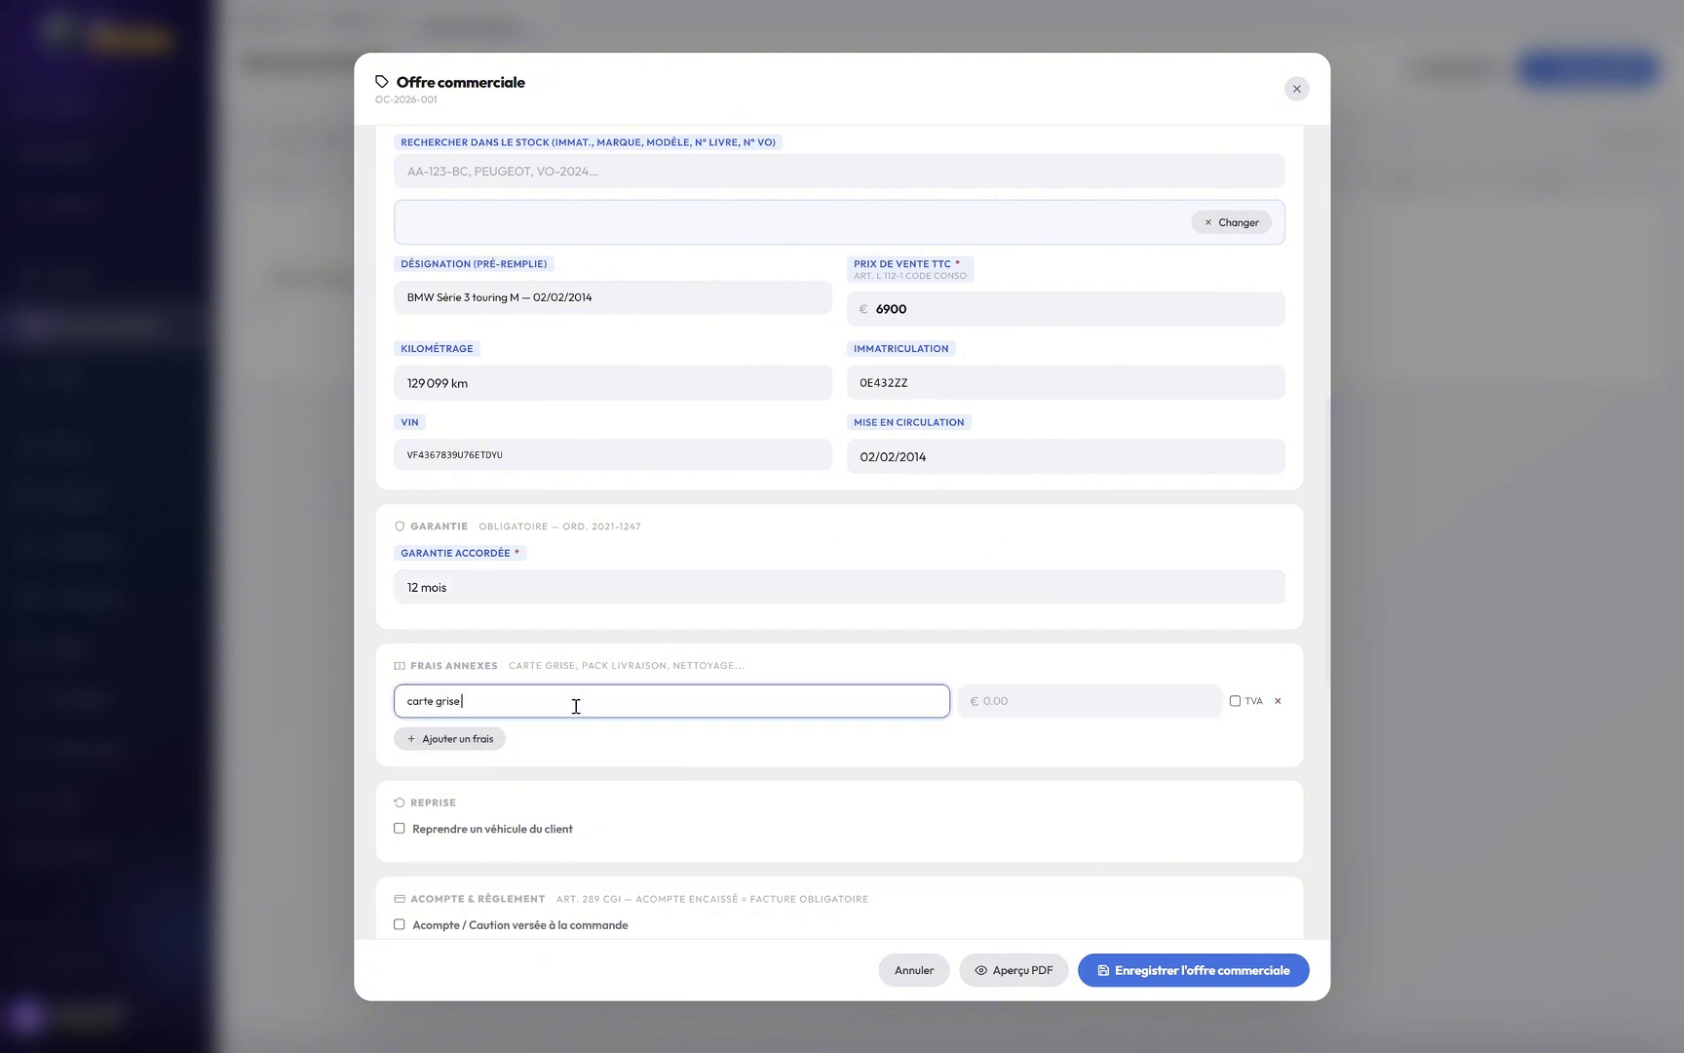
key("Tab")
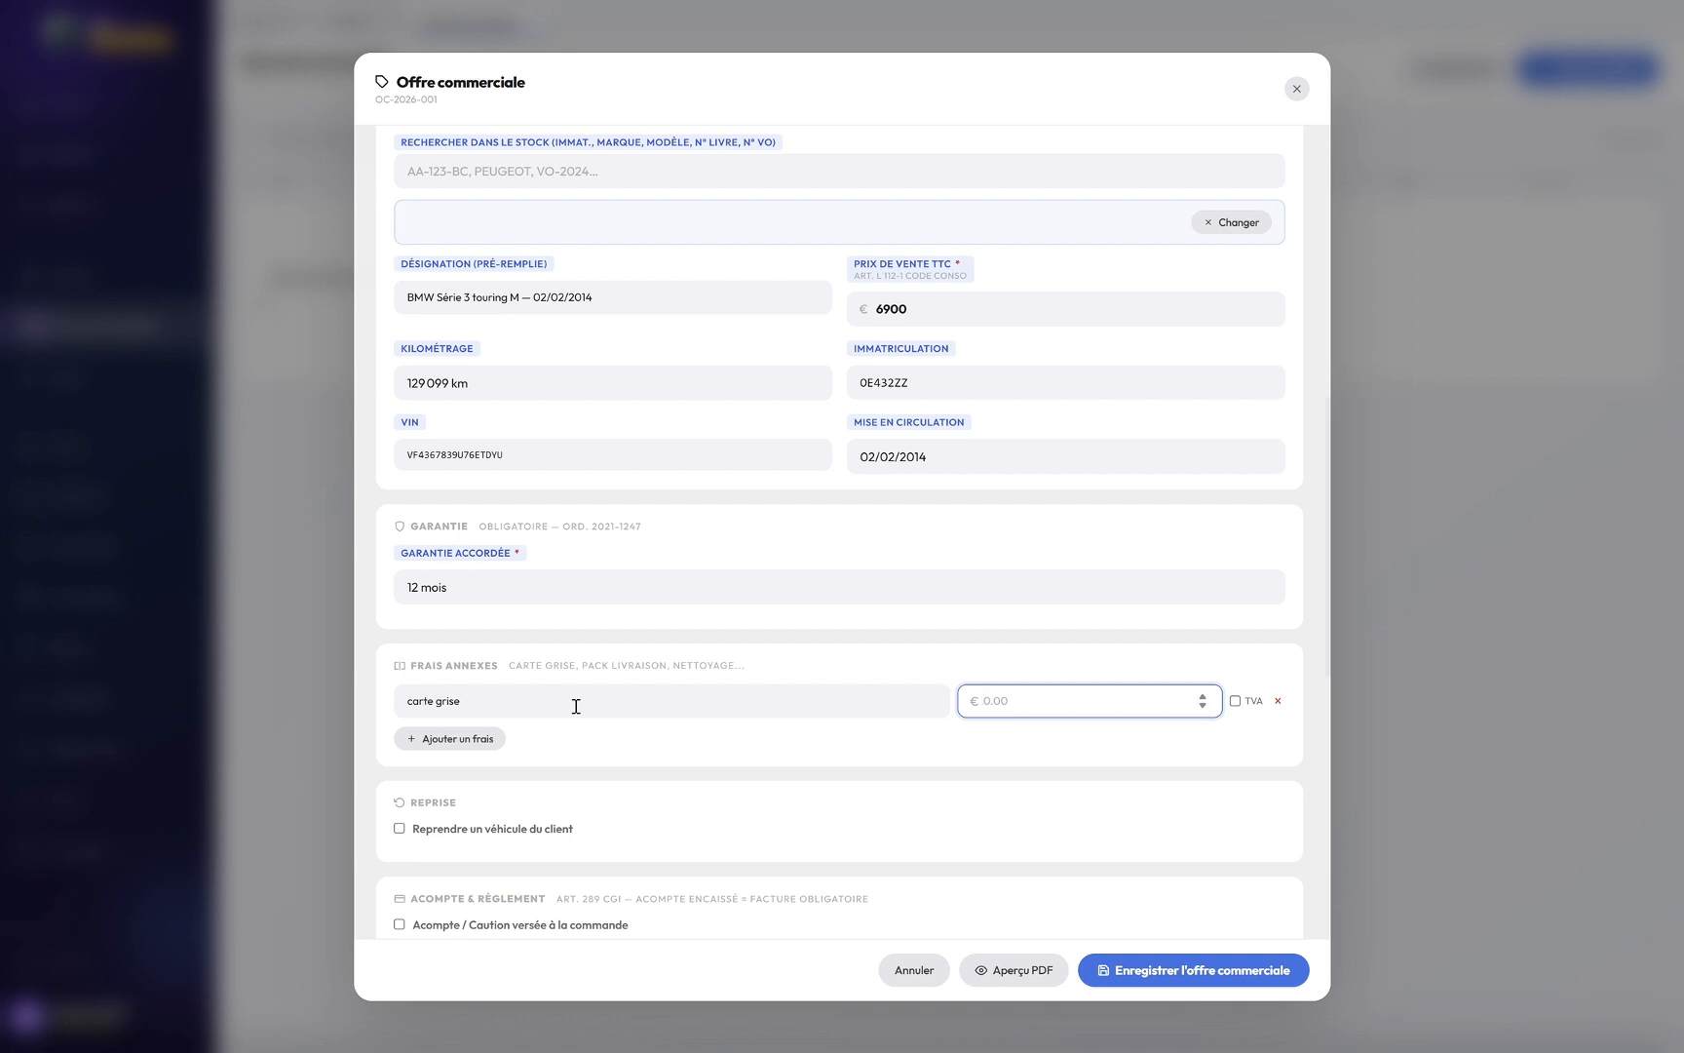
type("290")
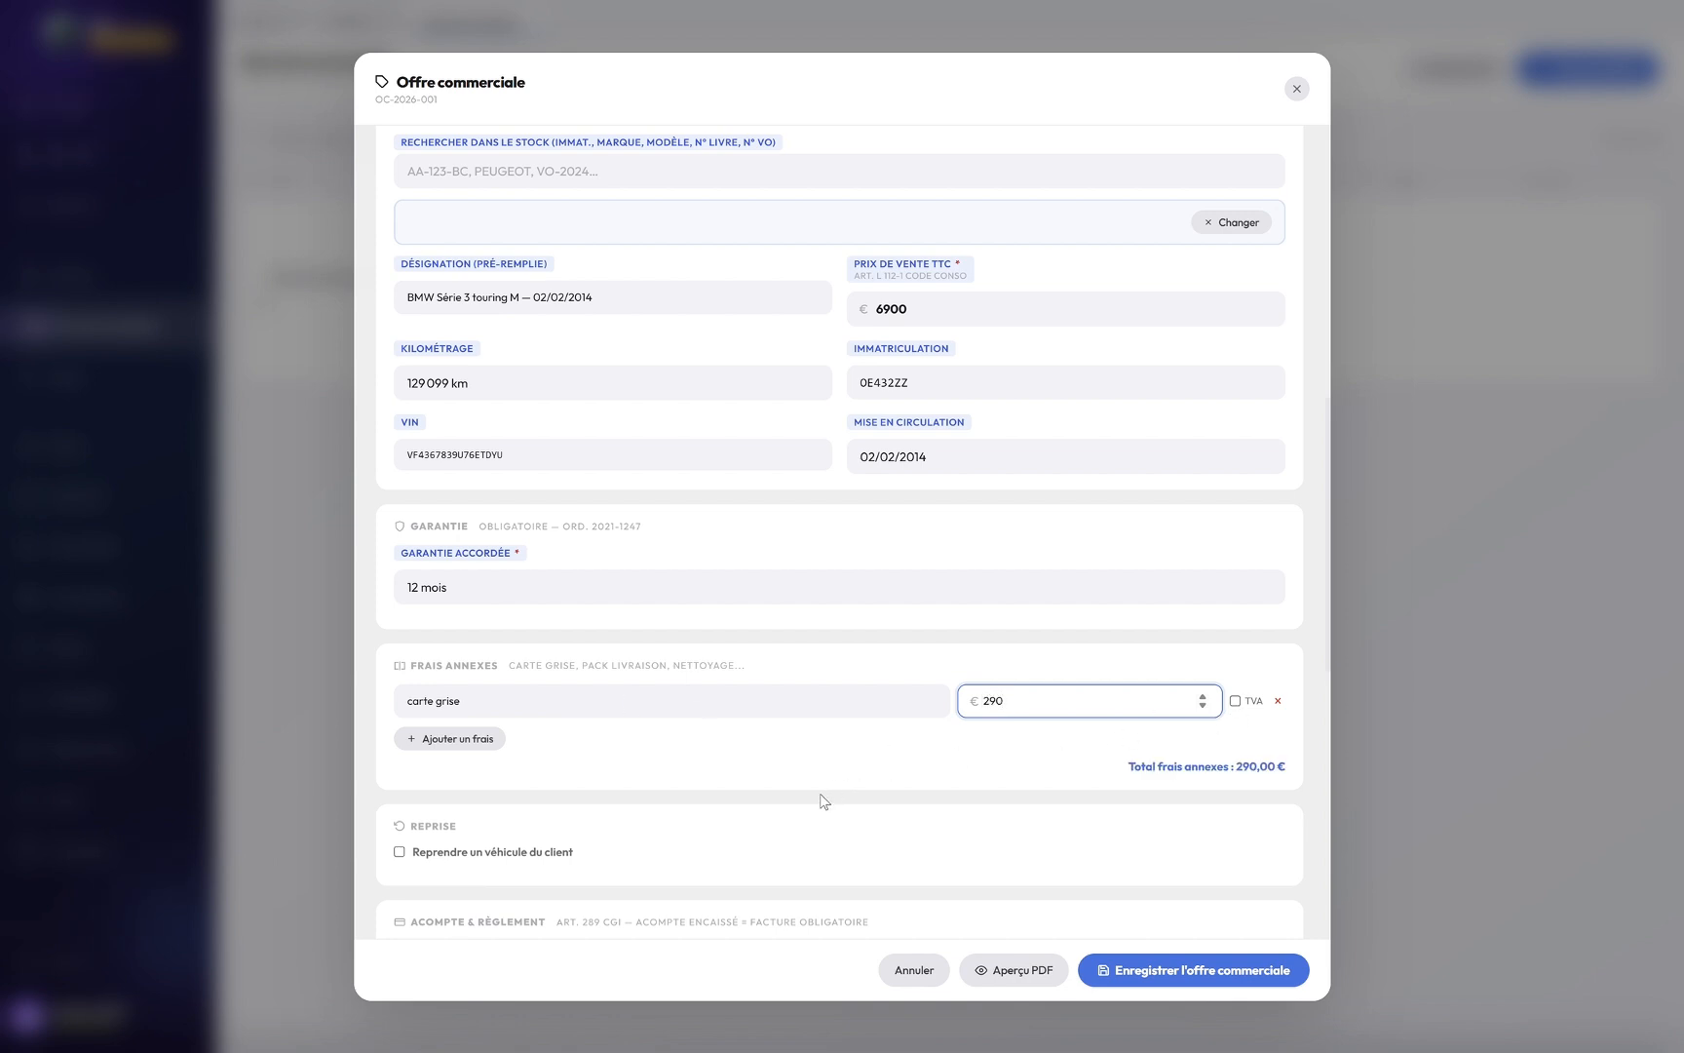
left_click(752, 805)
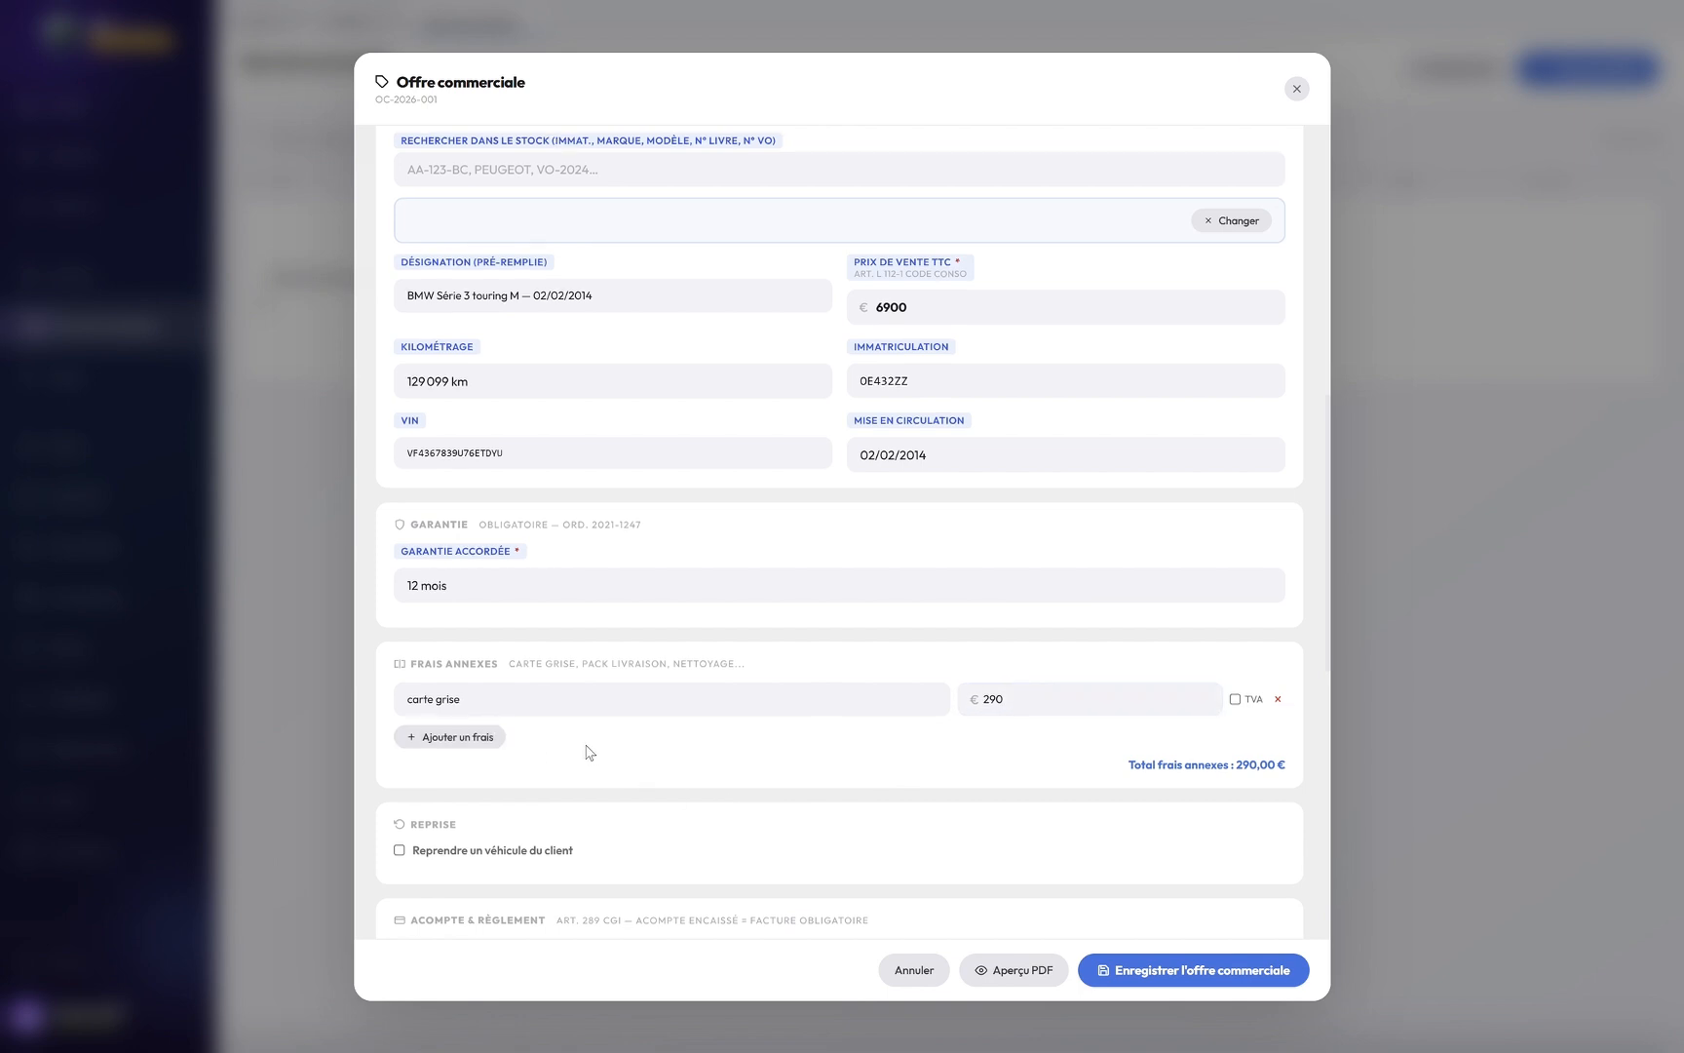
scroll(583, 752, "down", 1)
Step: Tick and then untick 'Reprendre un véhicule du client' so no trade-in is included
left_click(473, 757)
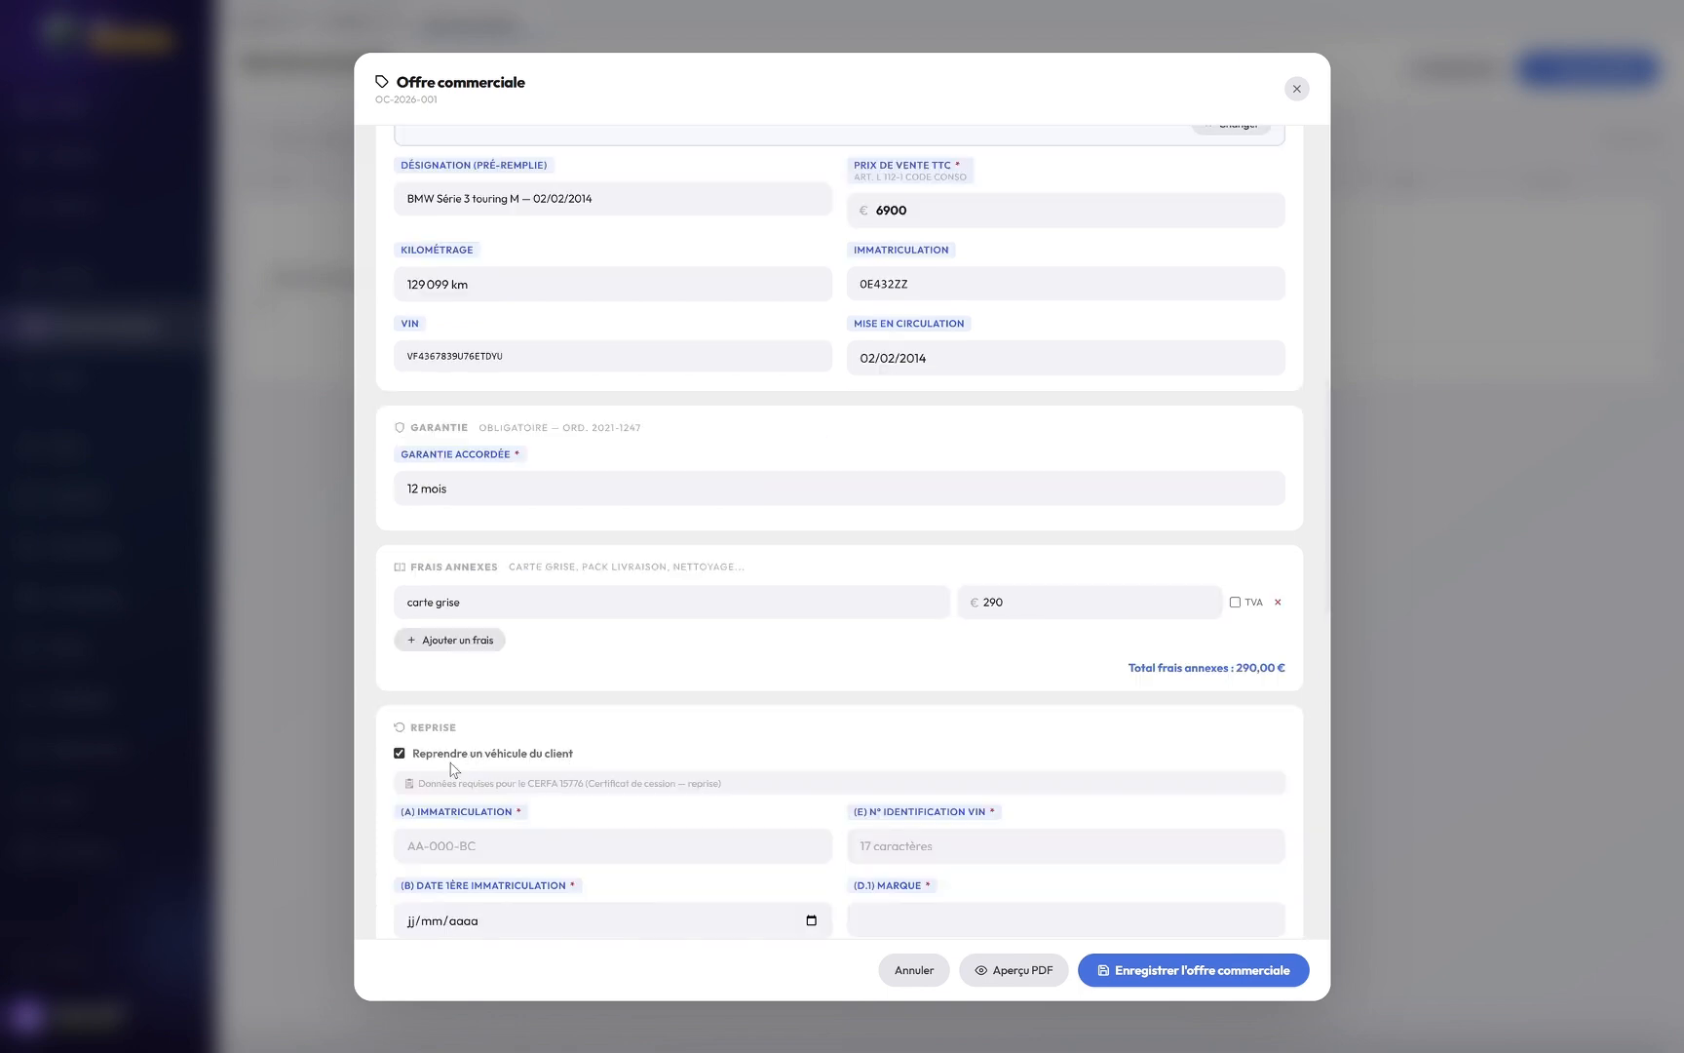
scroll(620, 723, "down", 1)
scroll(620, 723, "down", 2)
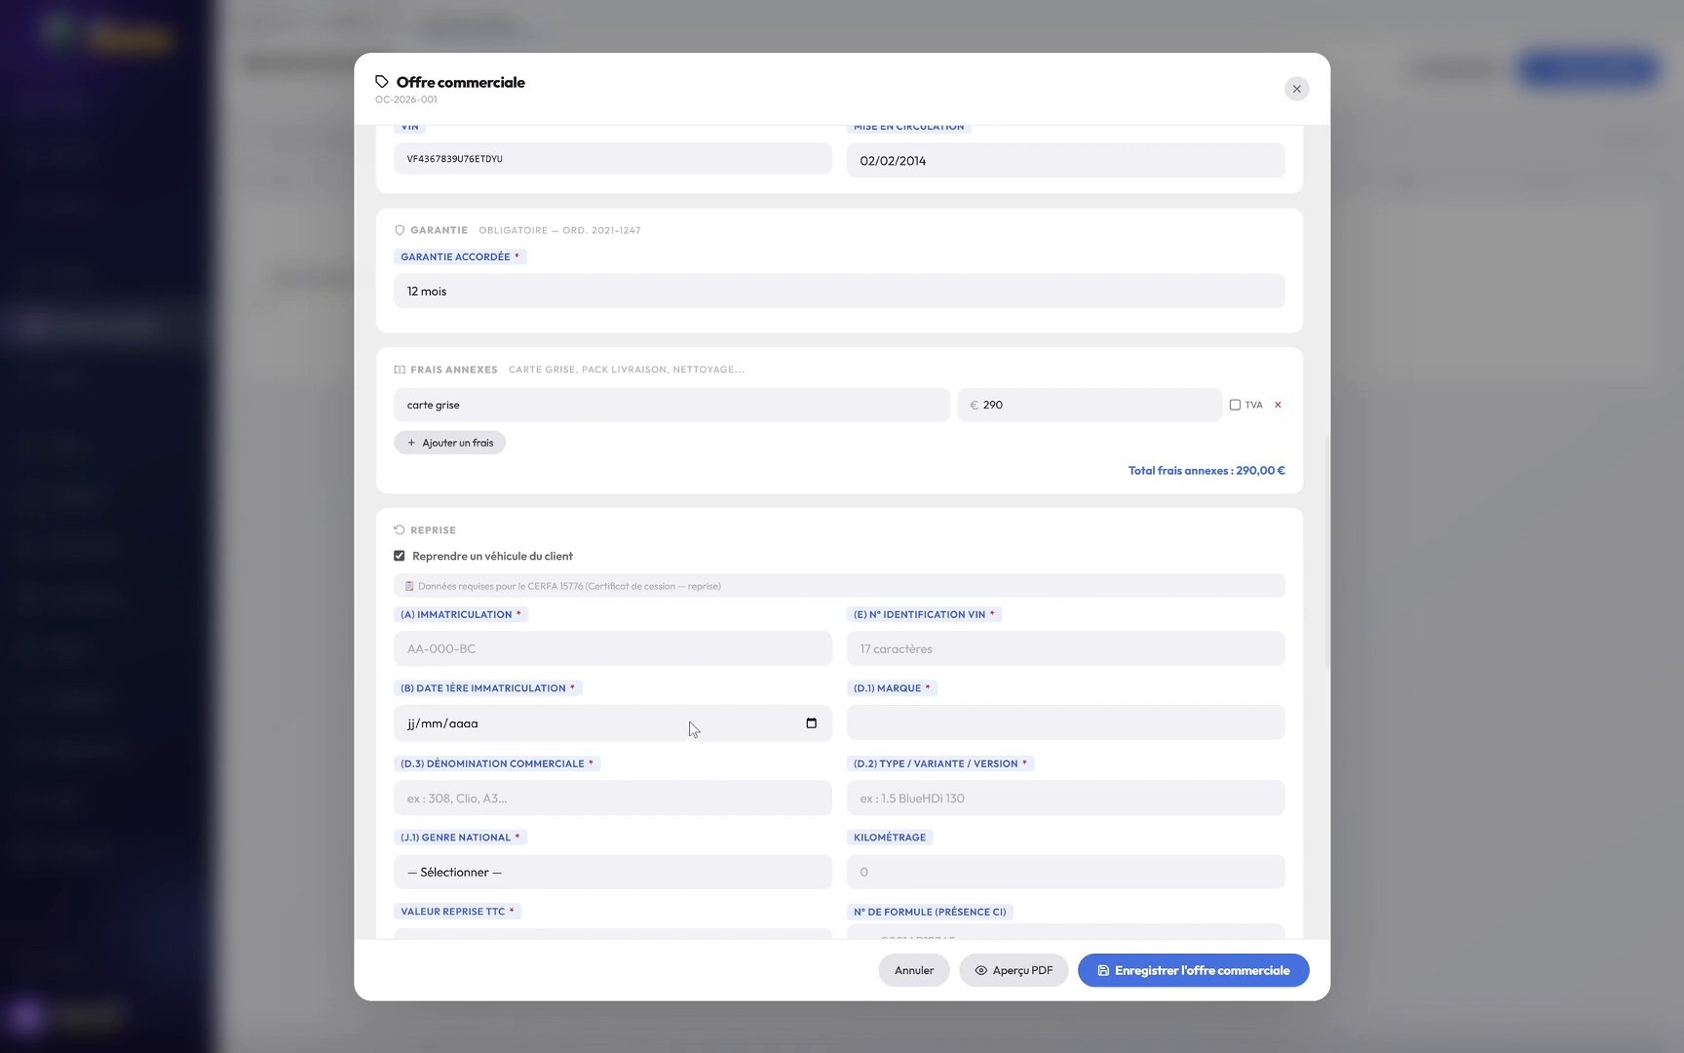
scroll(707, 722, "down", 1)
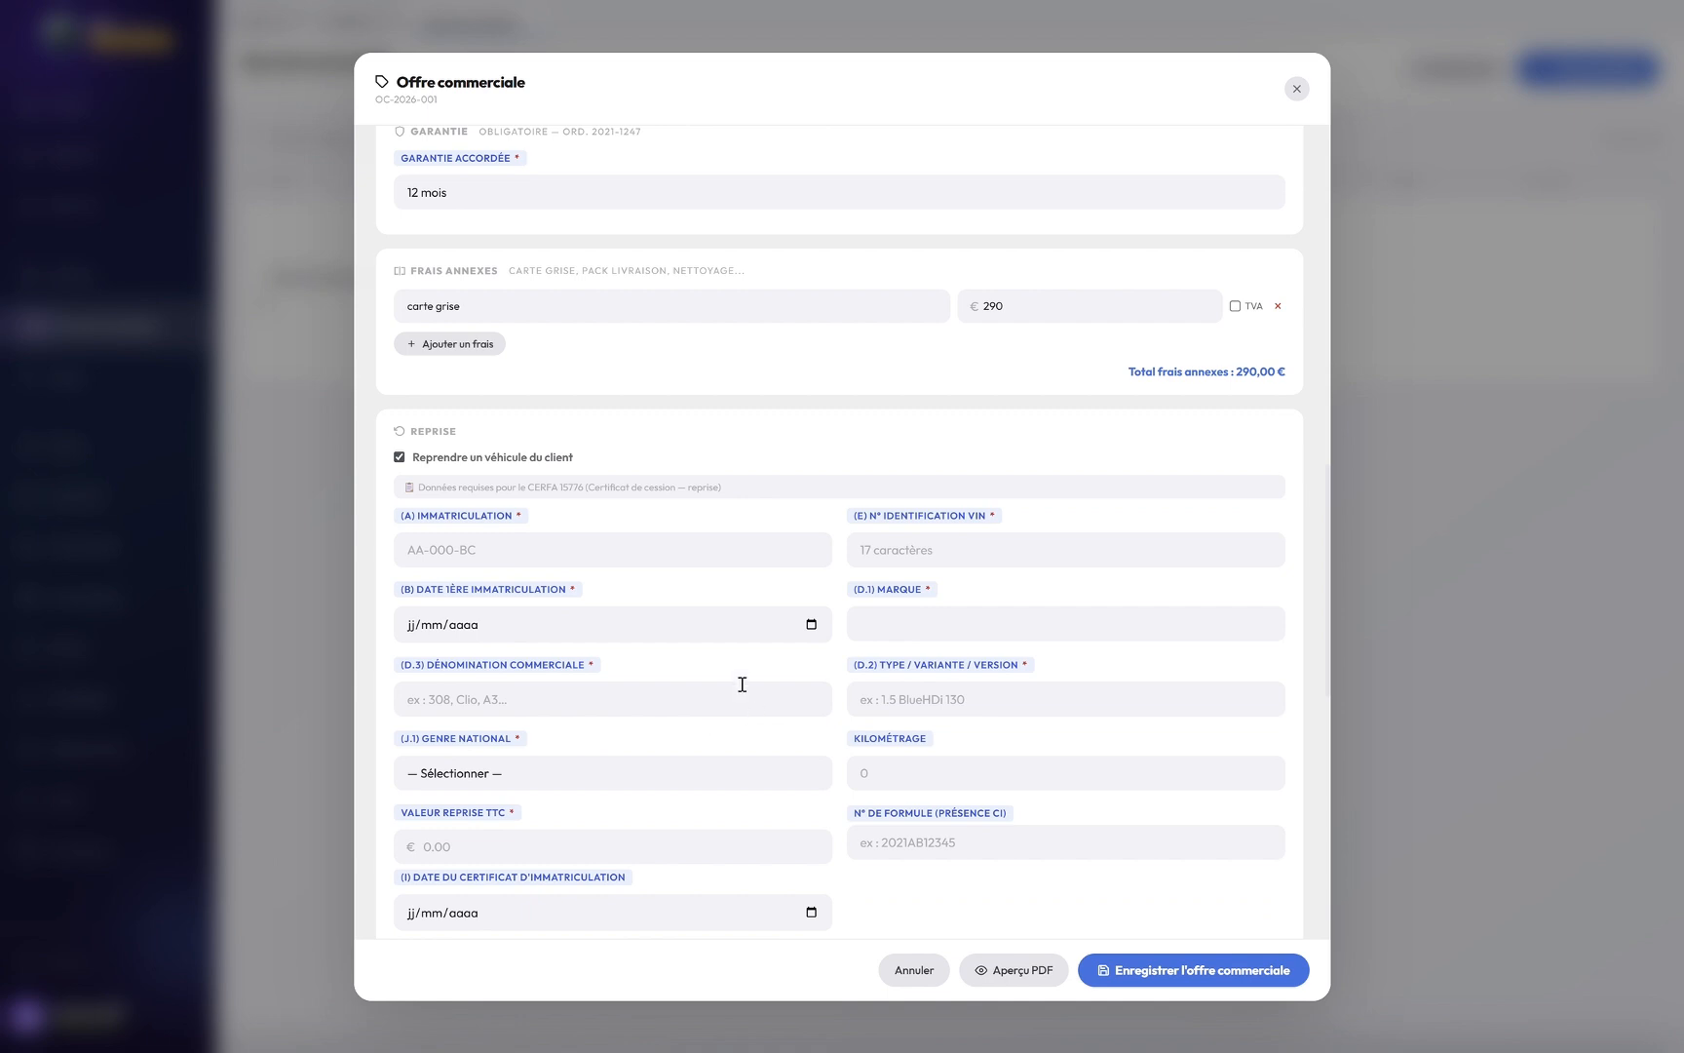
left_click(398, 457)
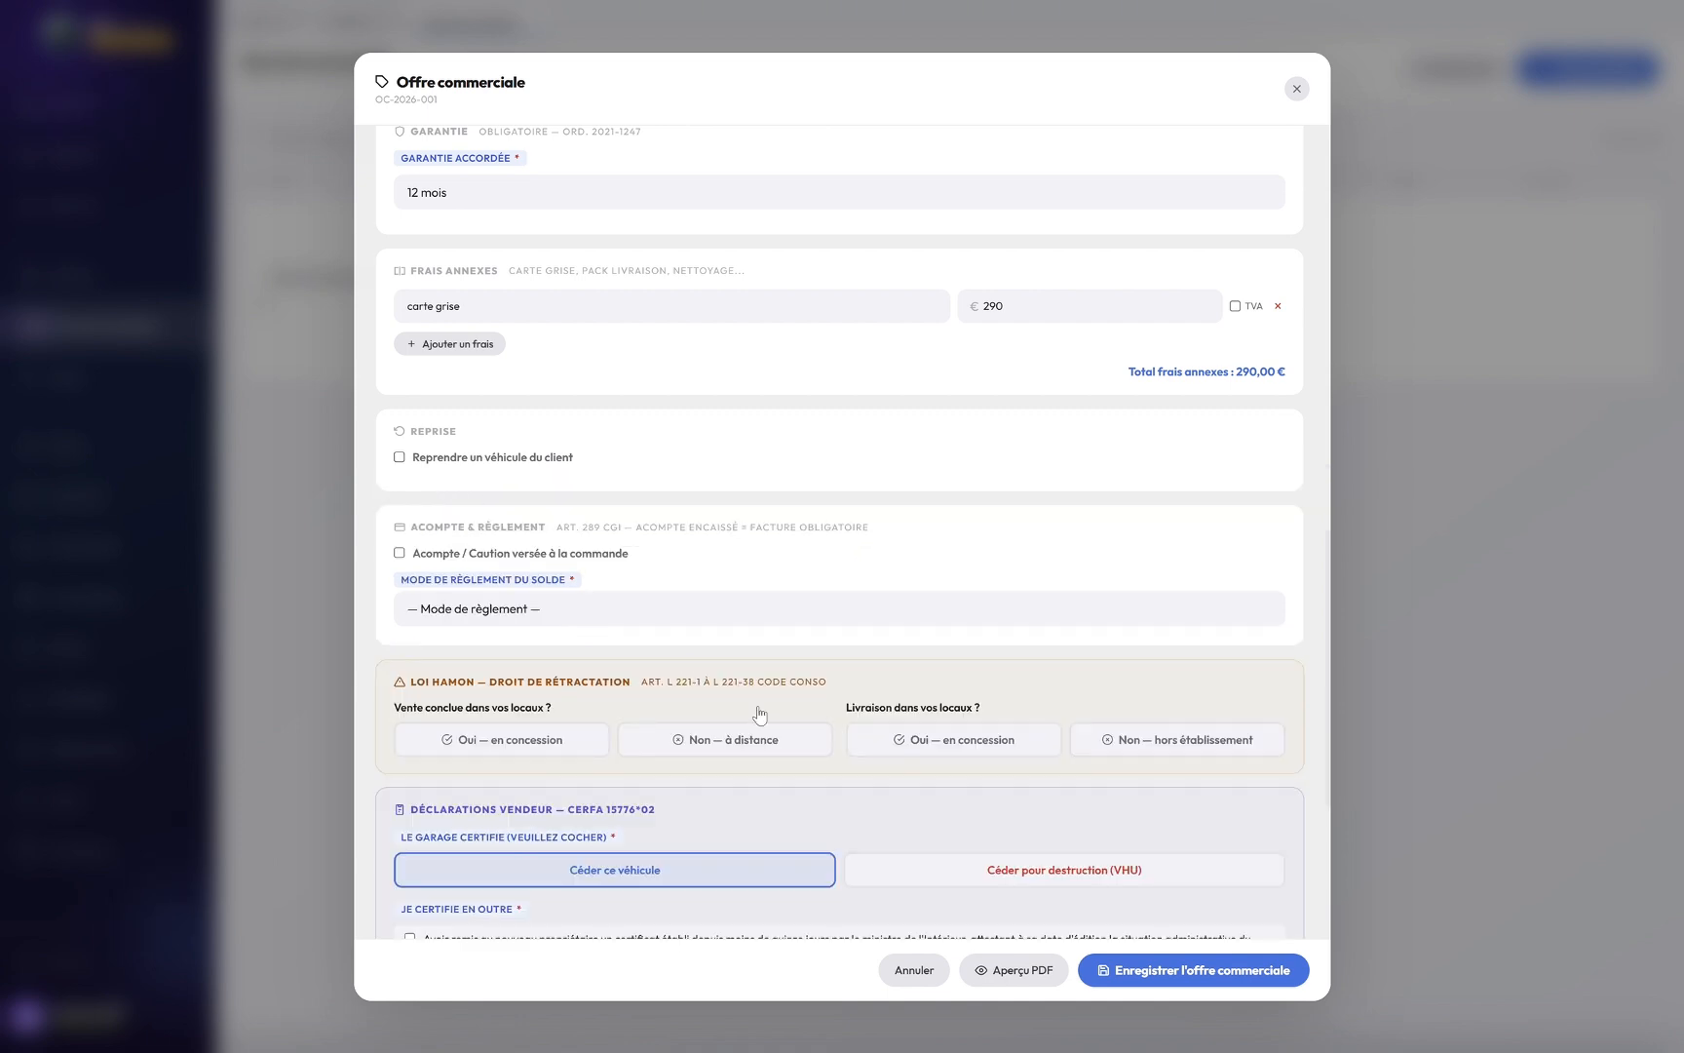
Step: Mark both the sale and the delivery as taking place at the dealership
scroll(755, 706, "down", 1)
left_click_drag(537, 644, 539, 648)
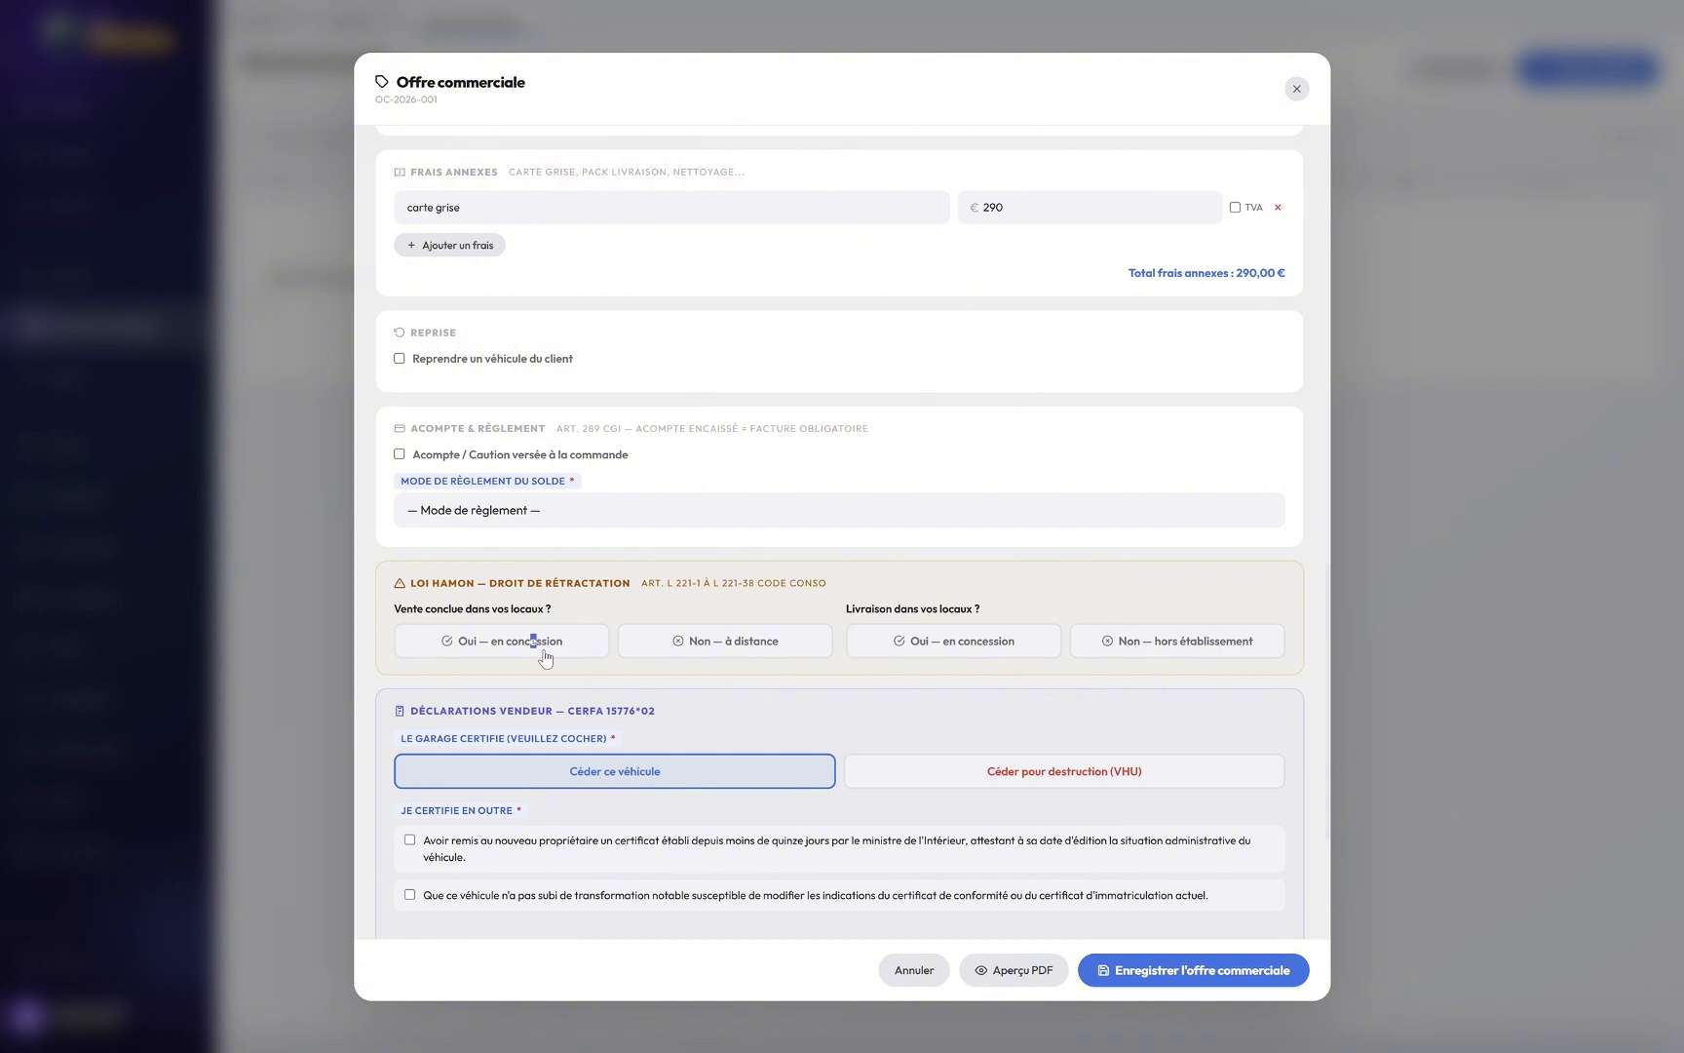
left_click(544, 653)
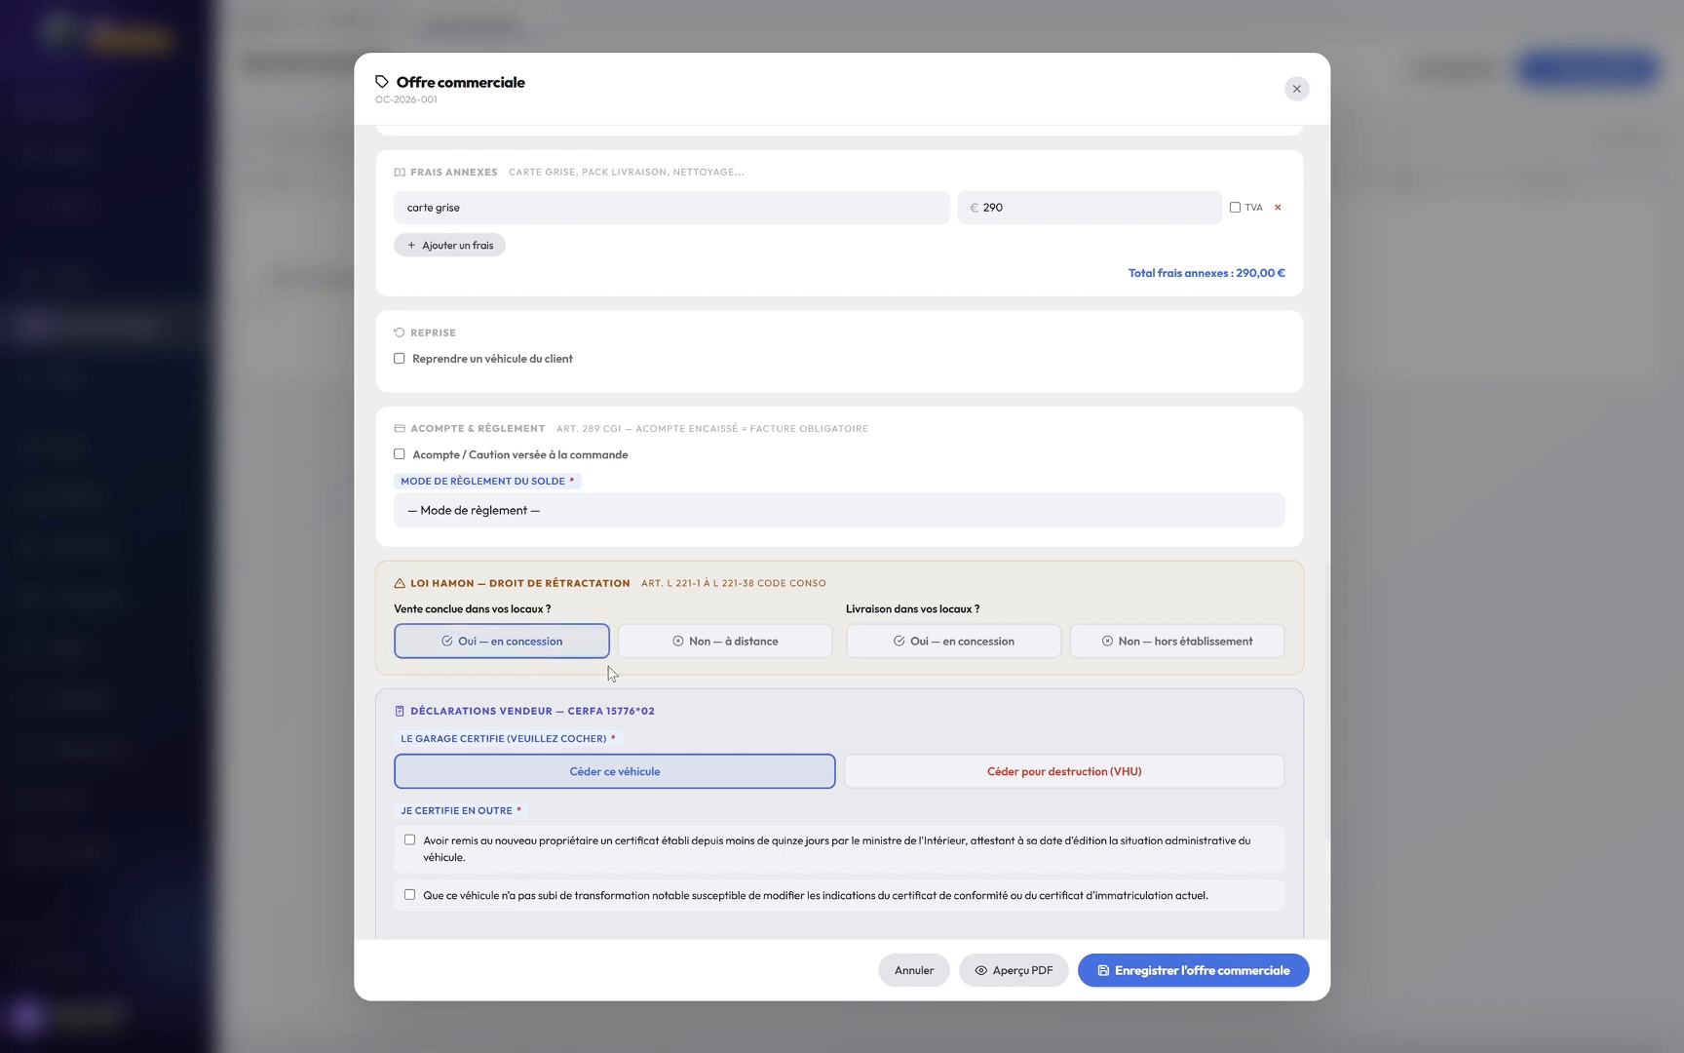
left_click(946, 649)
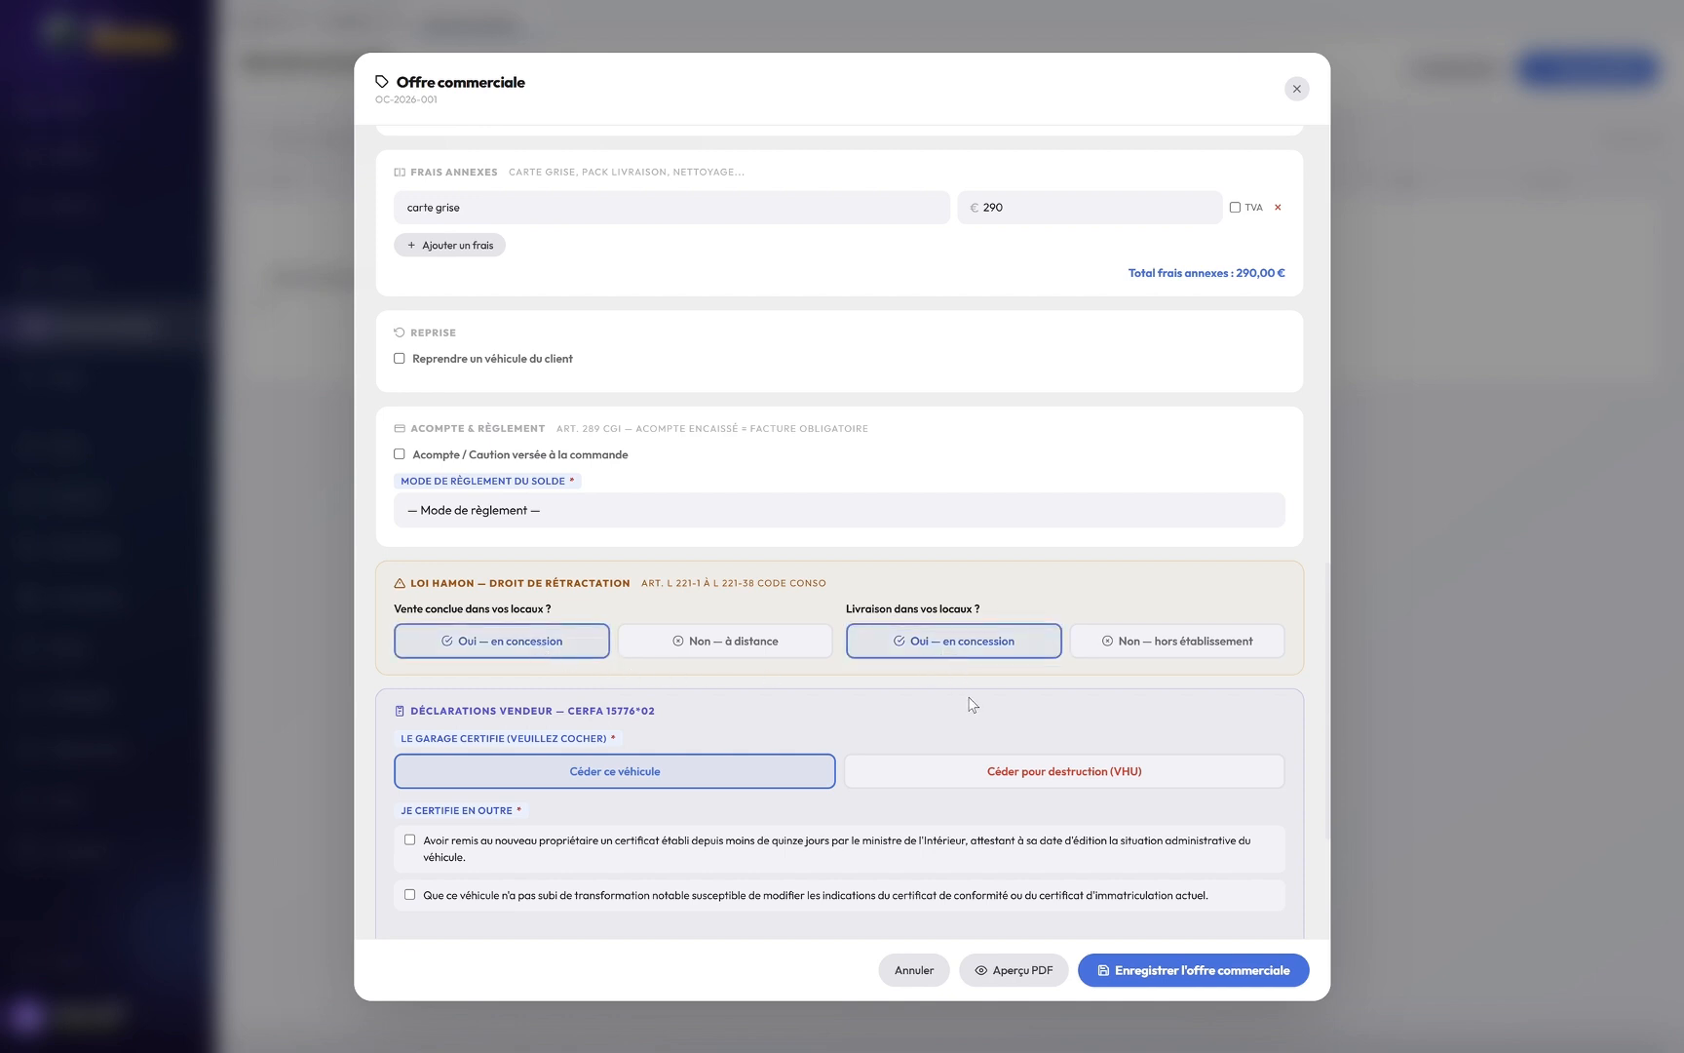
Step: Tick both seller certifications: situation certificate handed over and no notable modifications
scroll(914, 705, "down", 2)
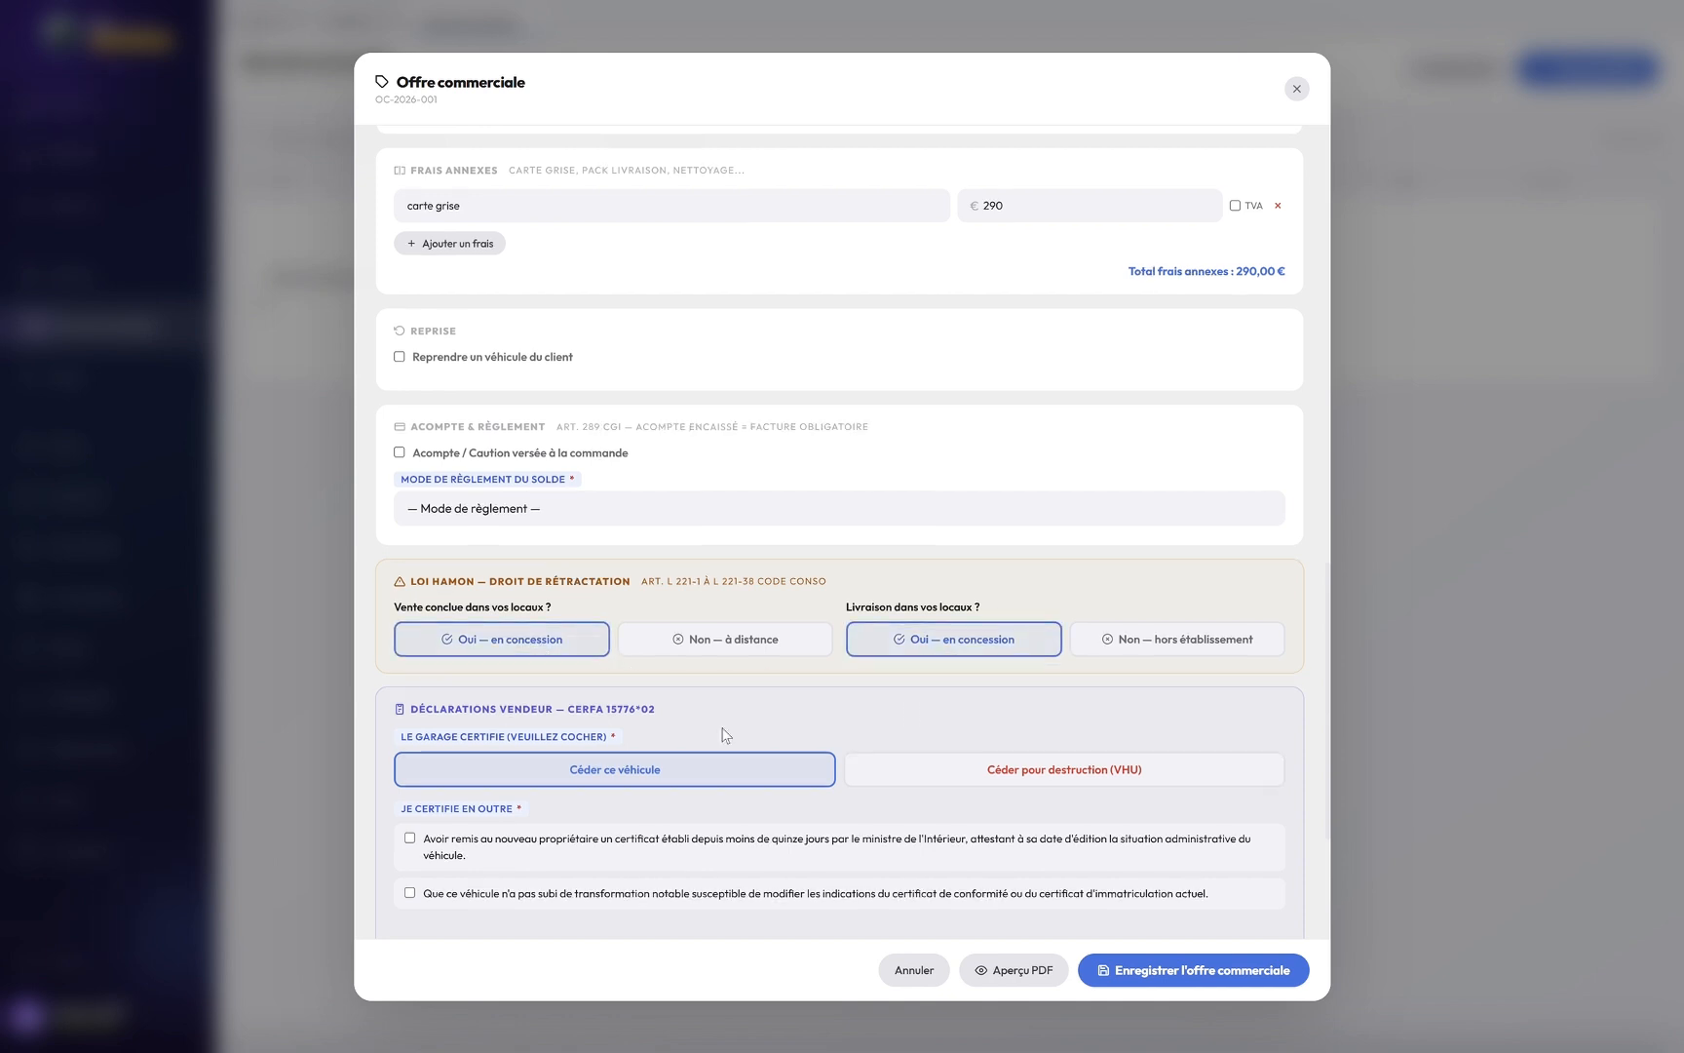
left_click(409, 741)
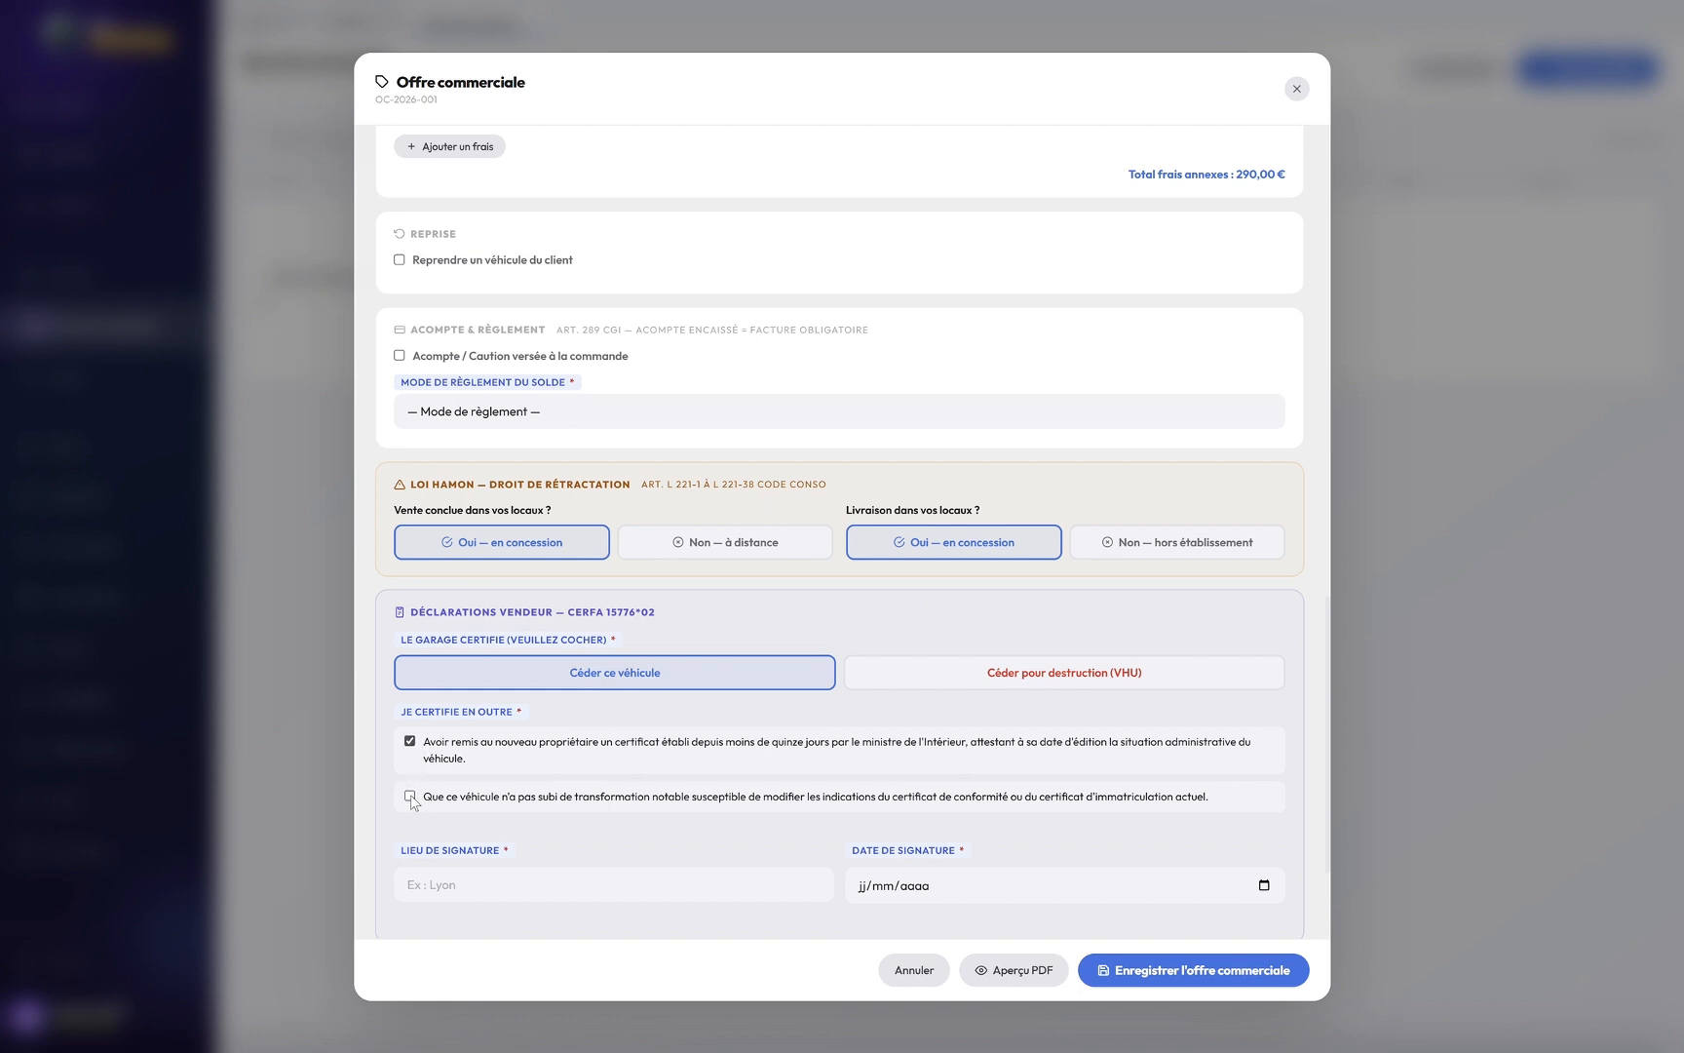
left_click(411, 796)
Step: Set the signature place to Paris and the signature date to 25/04/2026
left_click(519, 892)
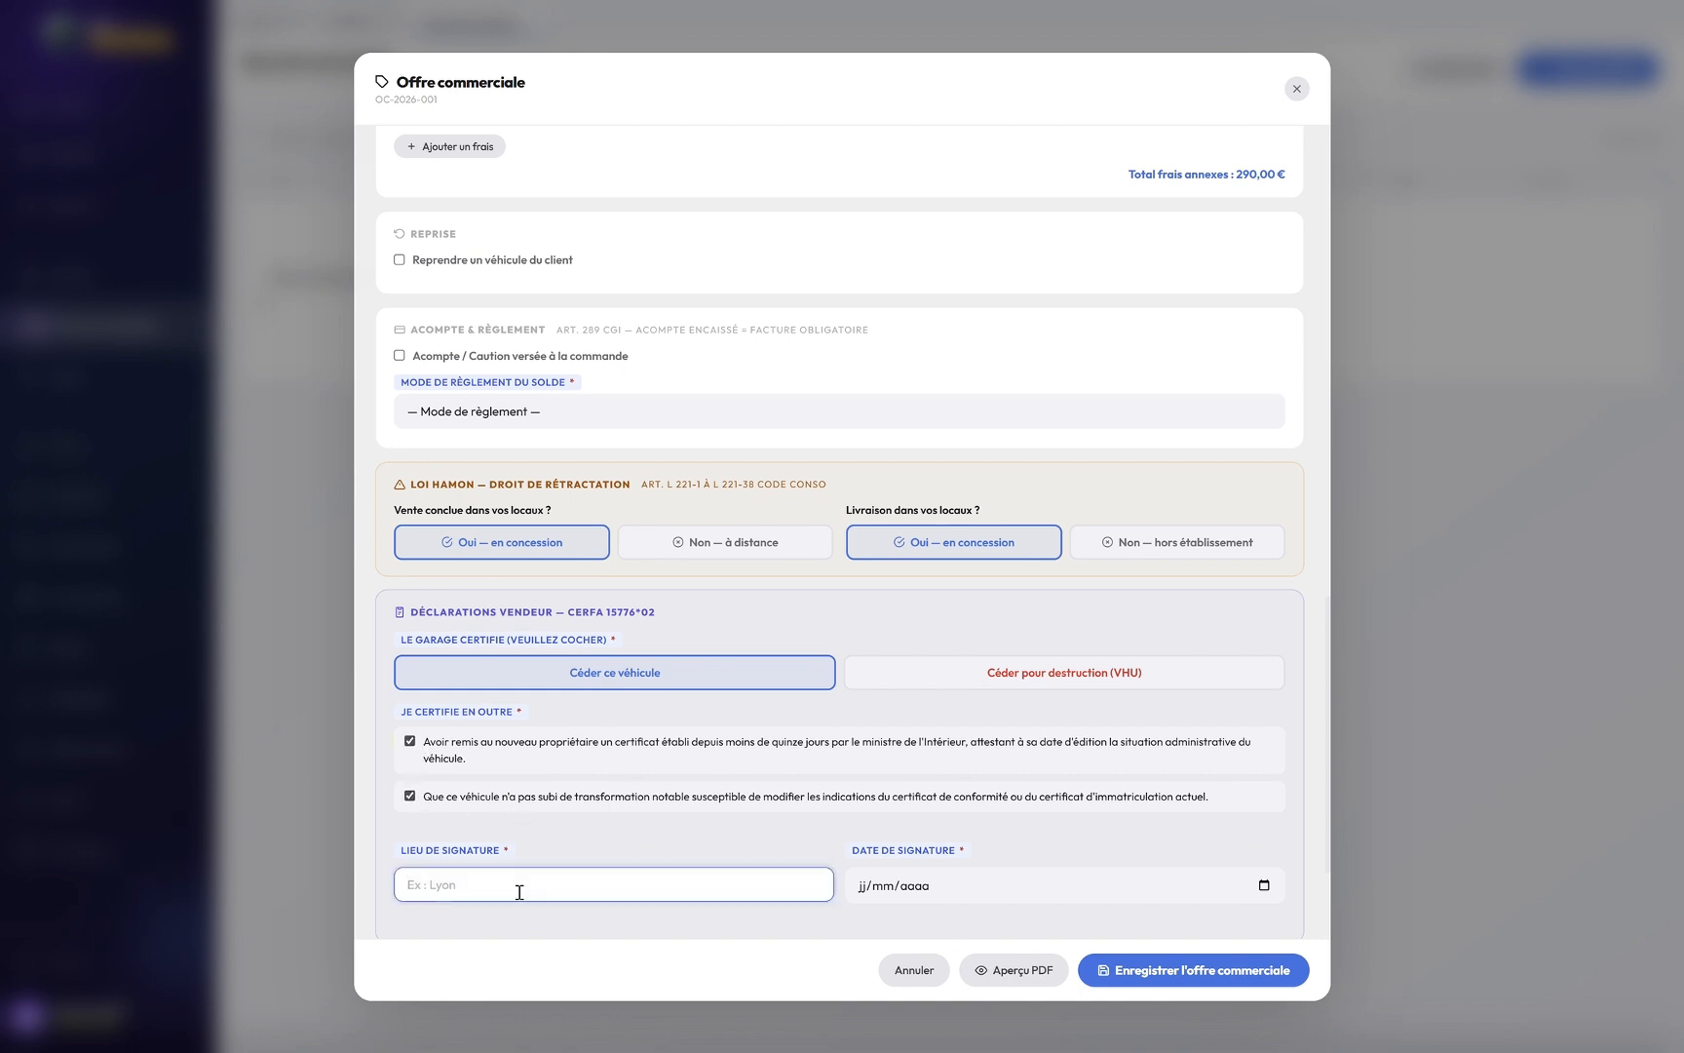
type("Paris")
key("Tab")
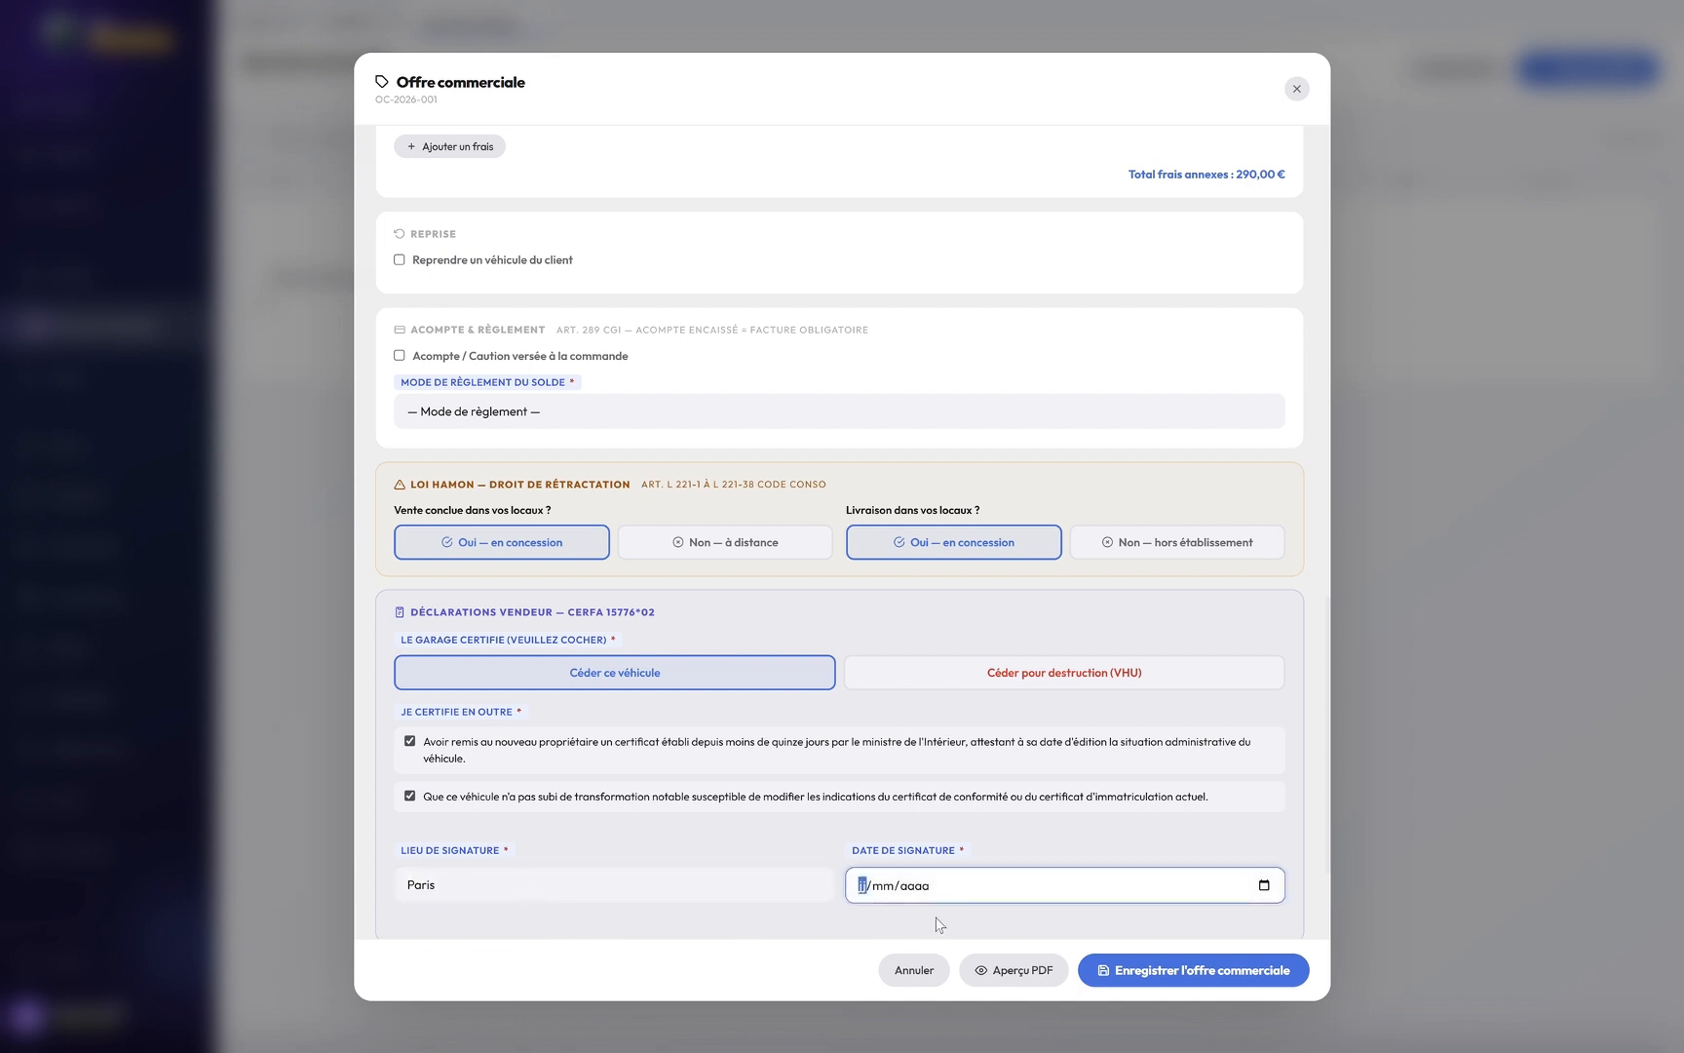
left_click(1264, 886)
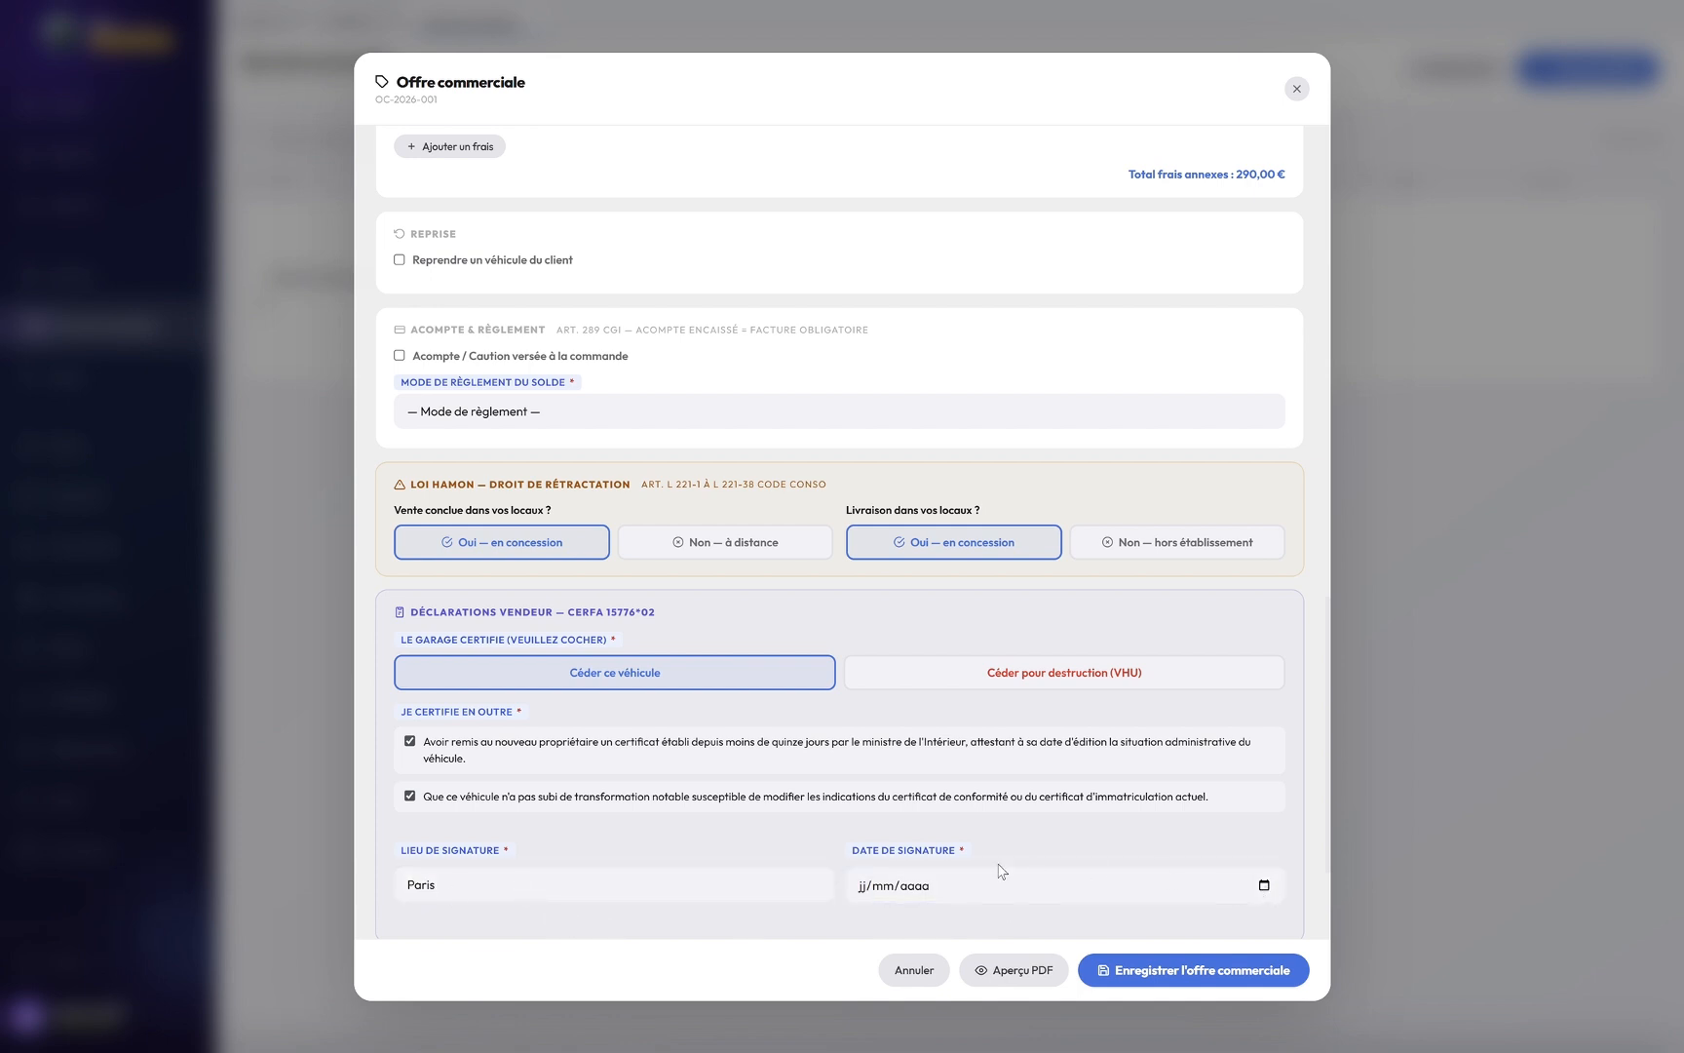
left_click(1001, 770)
Step: Set balance payment to Virement bancaire and save the offer, declining the follow-up reminder
scroll(1298, 834, "down", 2)
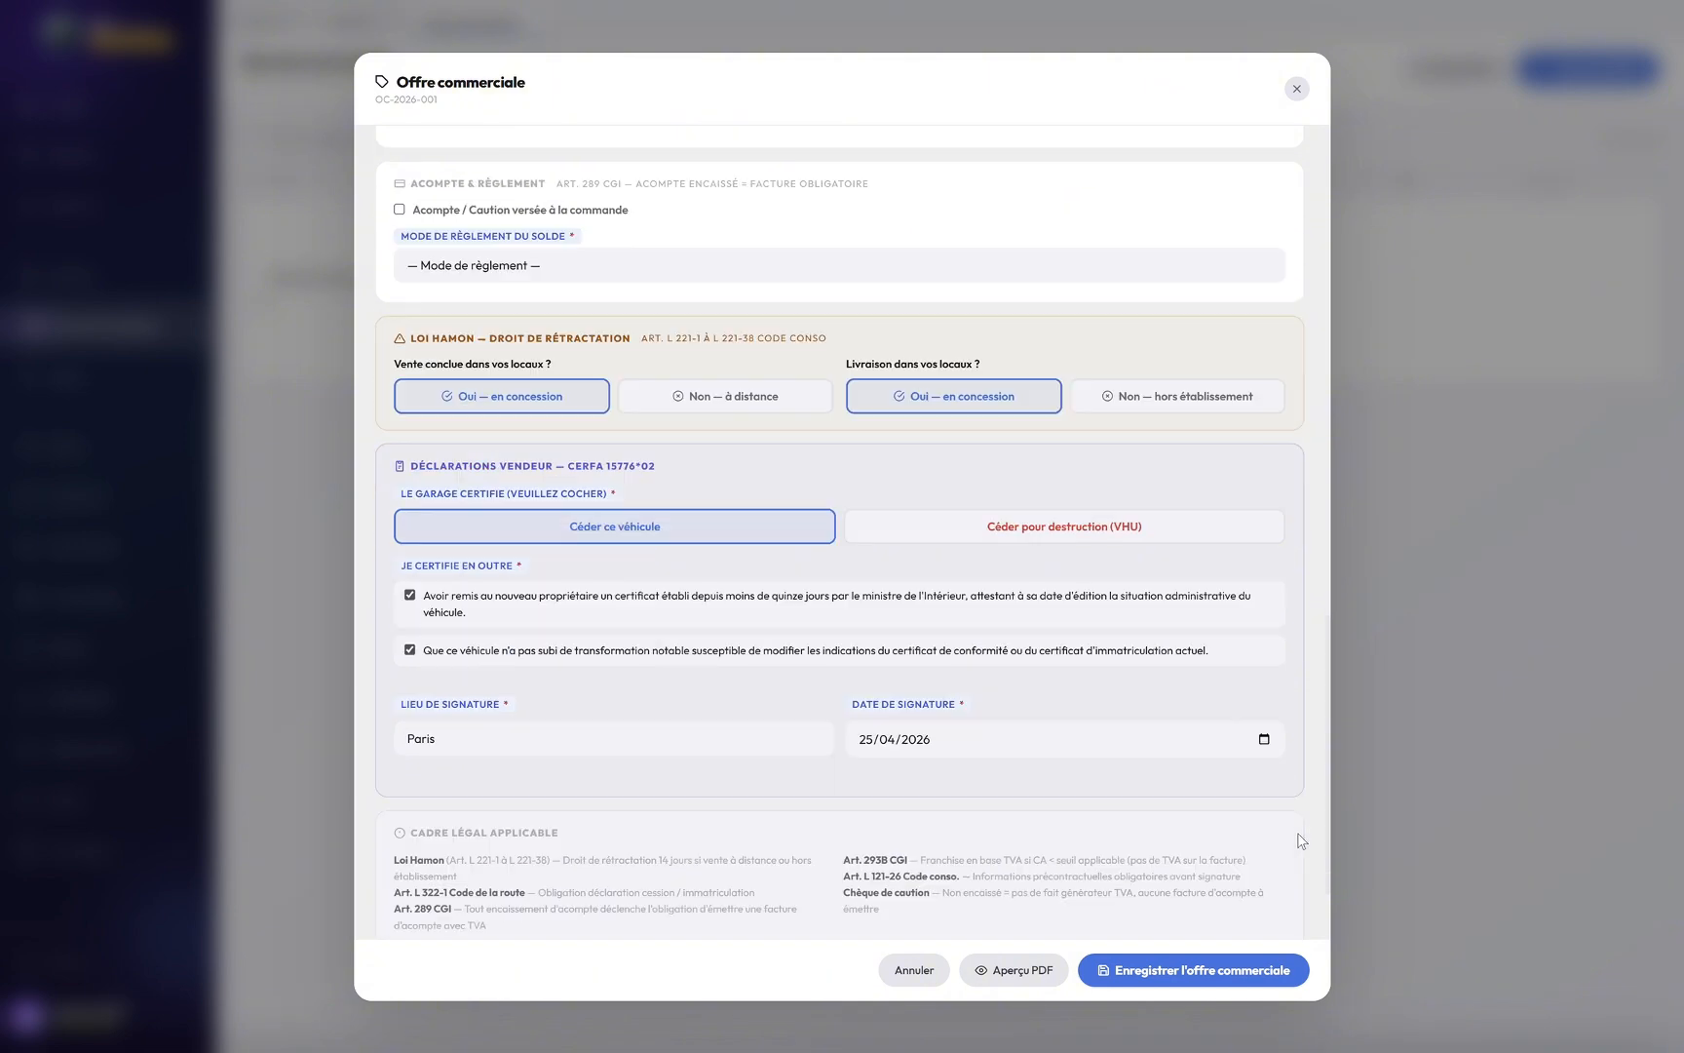
scroll(1297, 833, "down", 1)
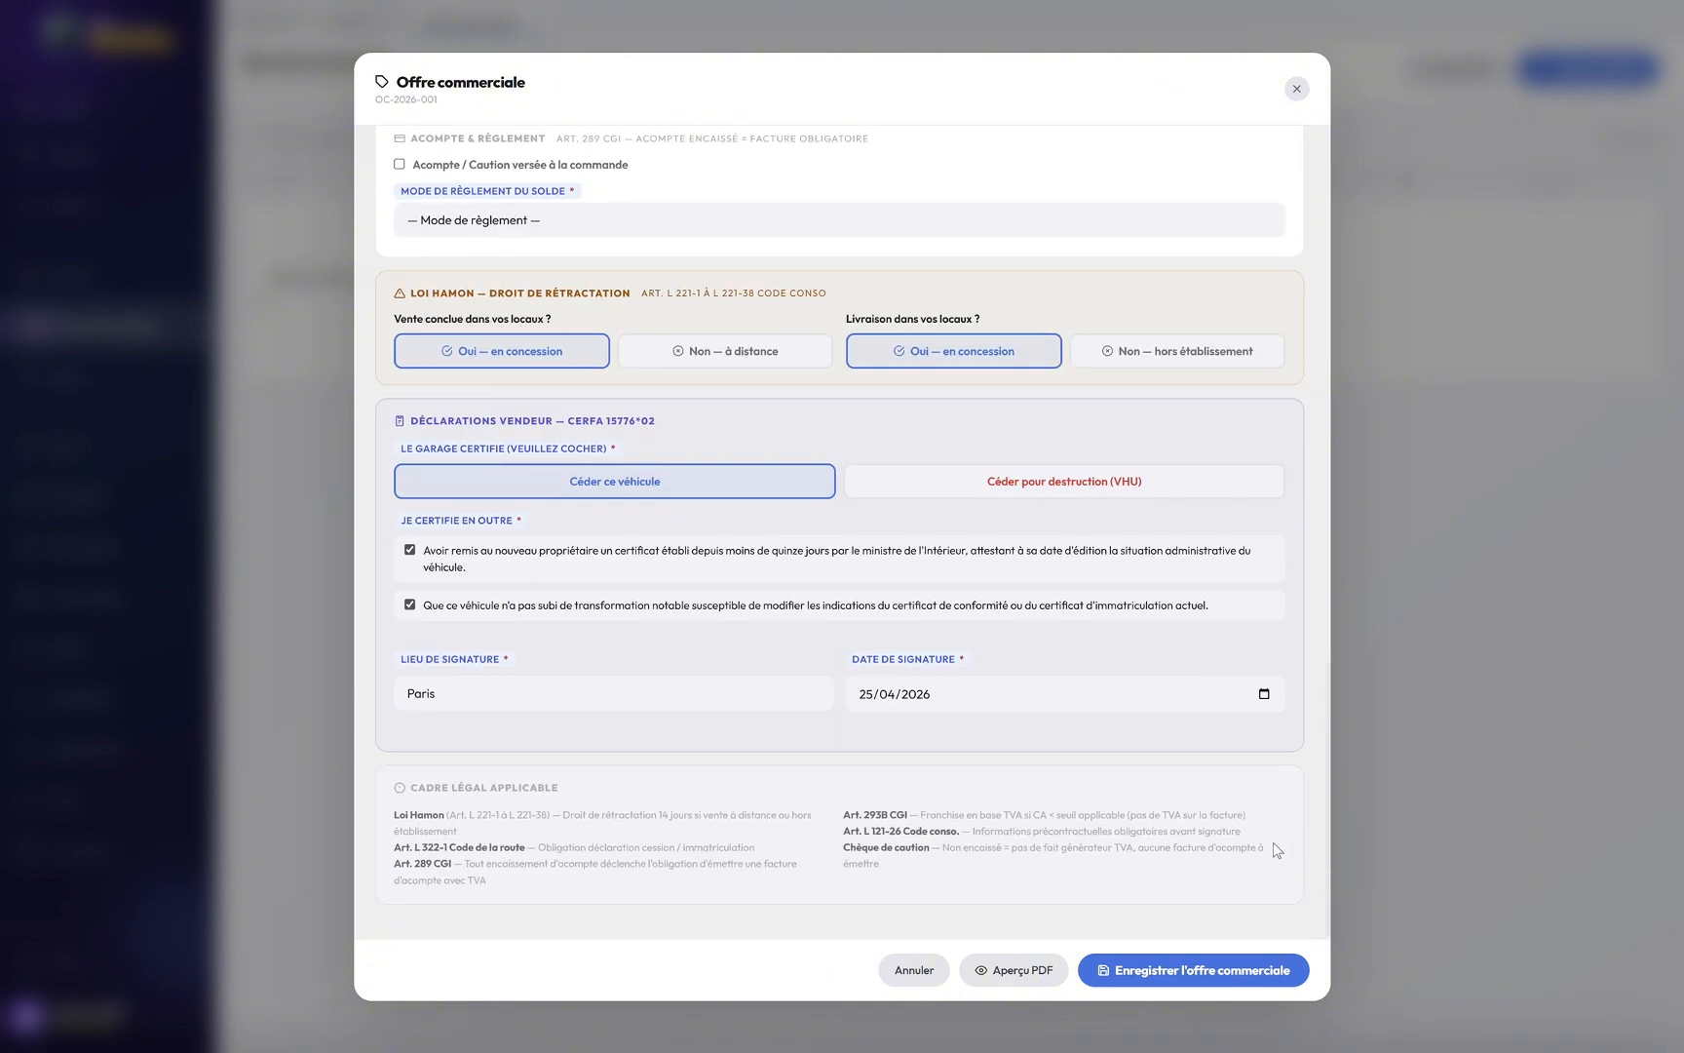
left_click(1215, 973)
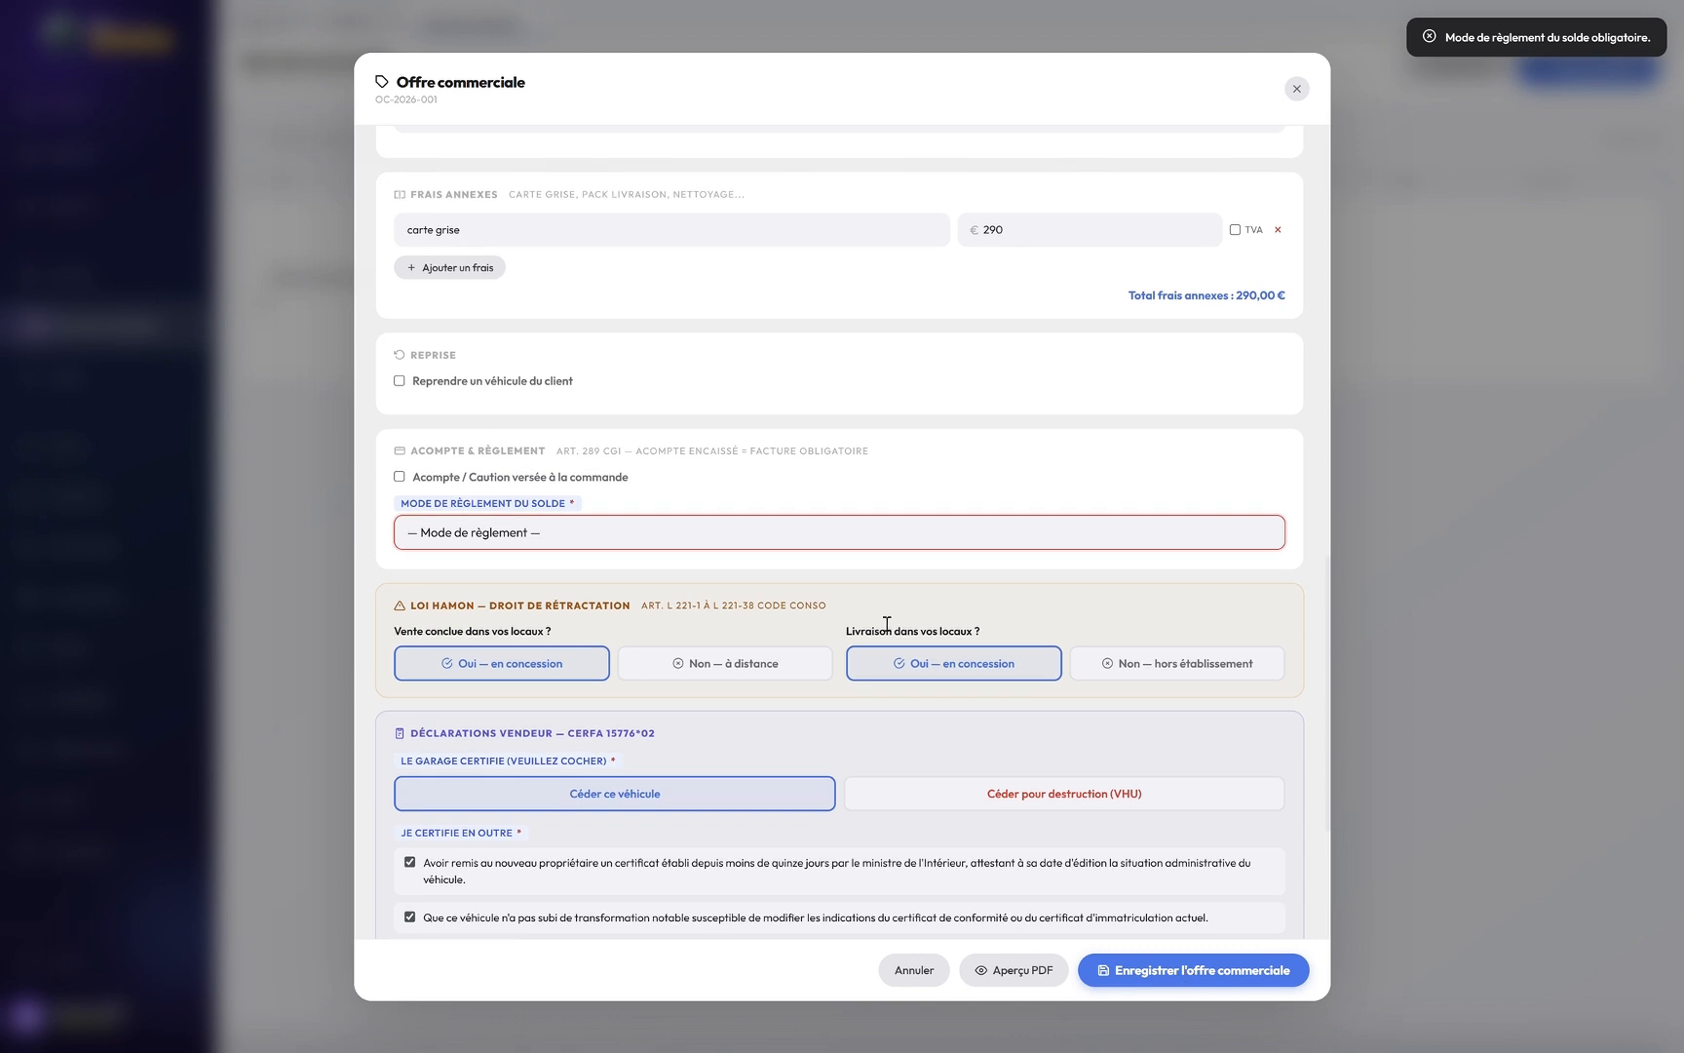
left_click(803, 529)
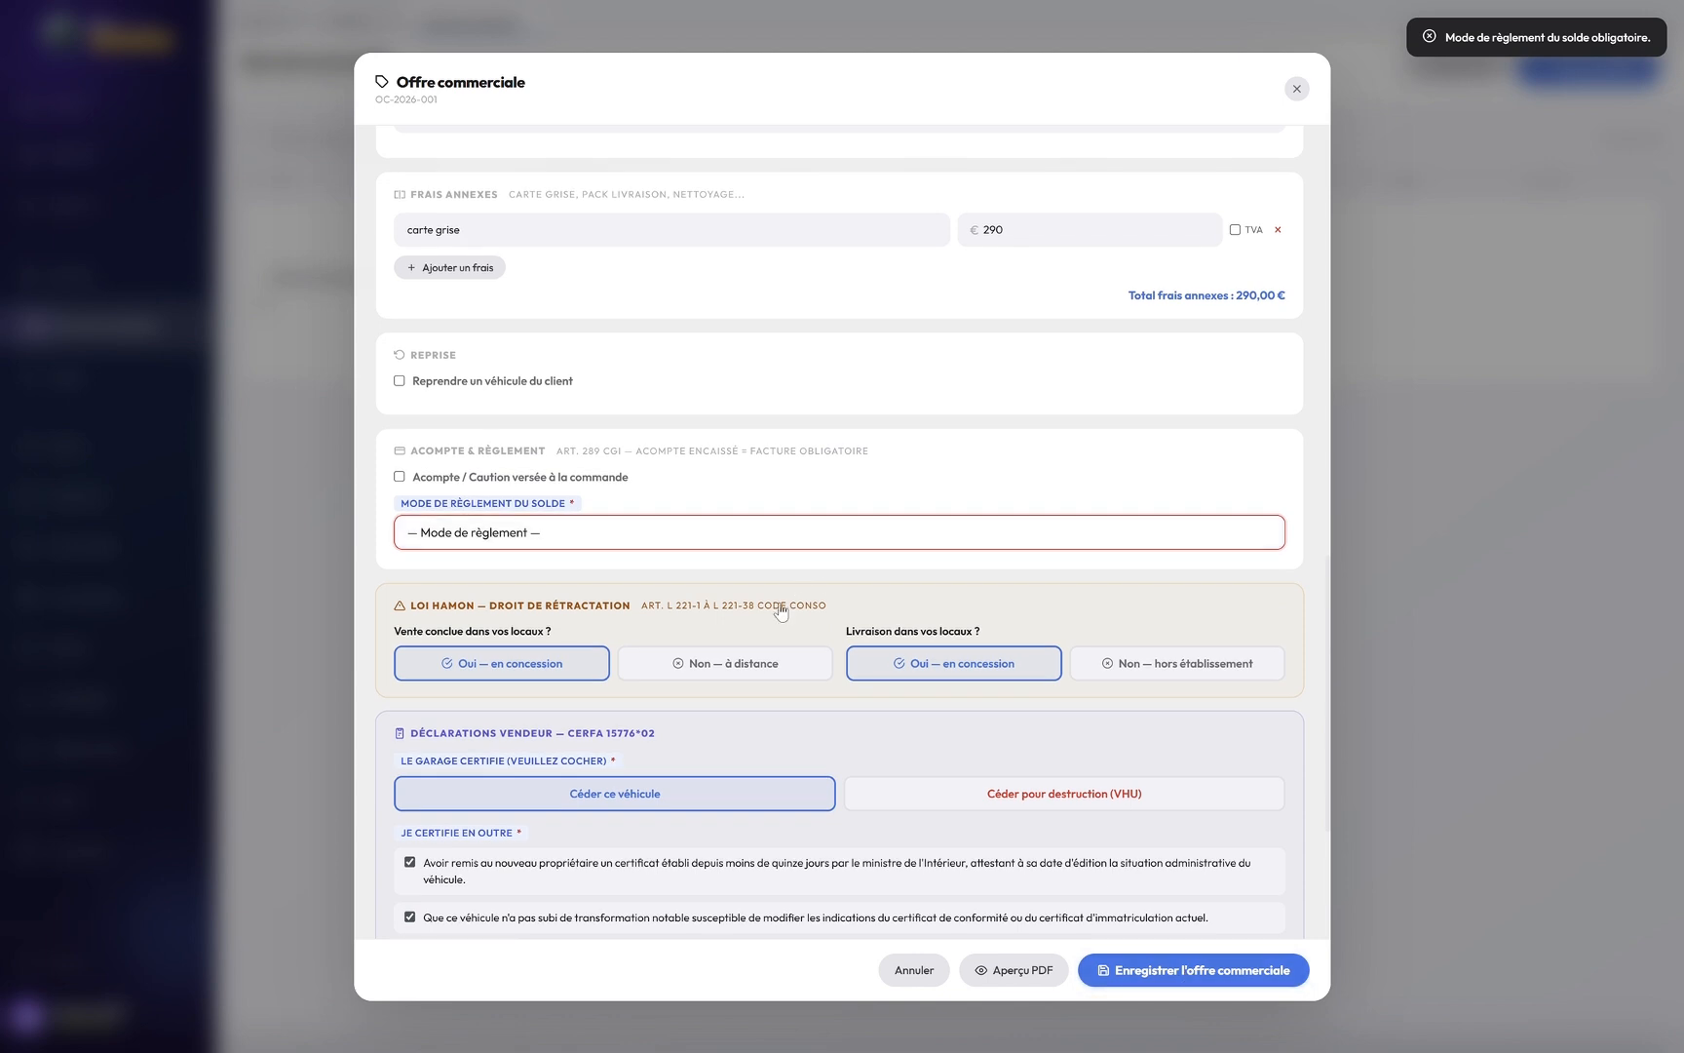
left_click(780, 612)
left_click(1219, 970)
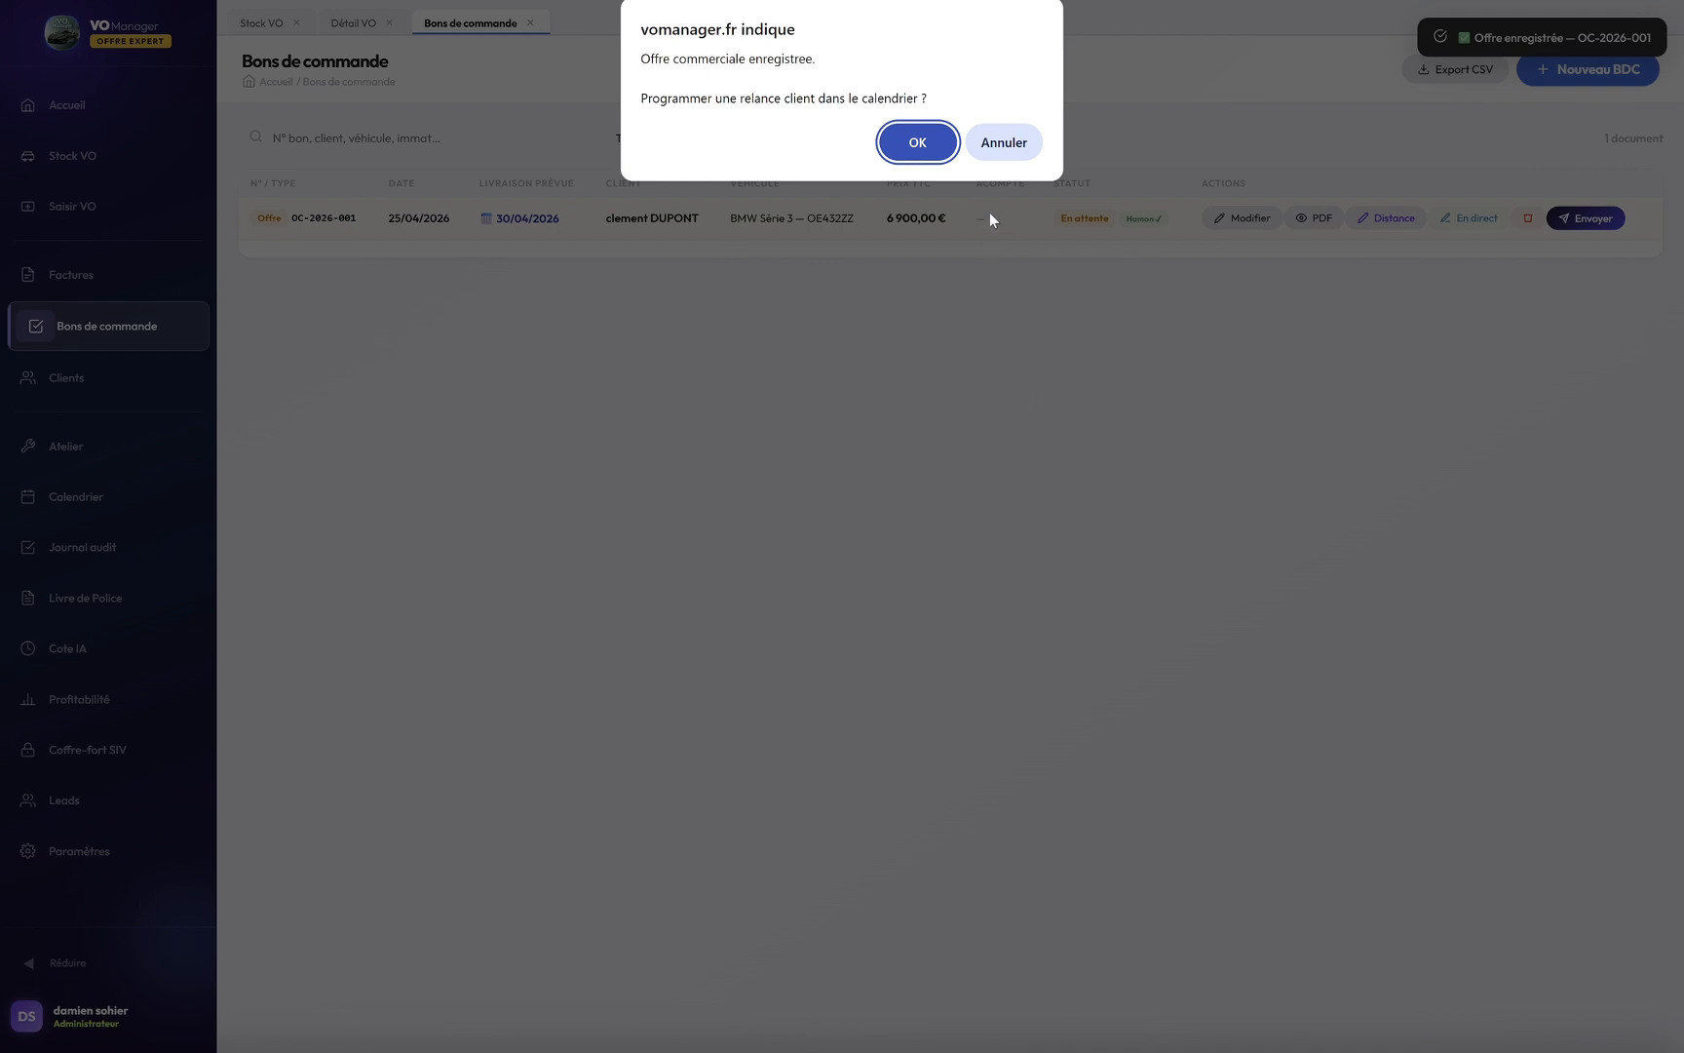
left_click(1007, 145)
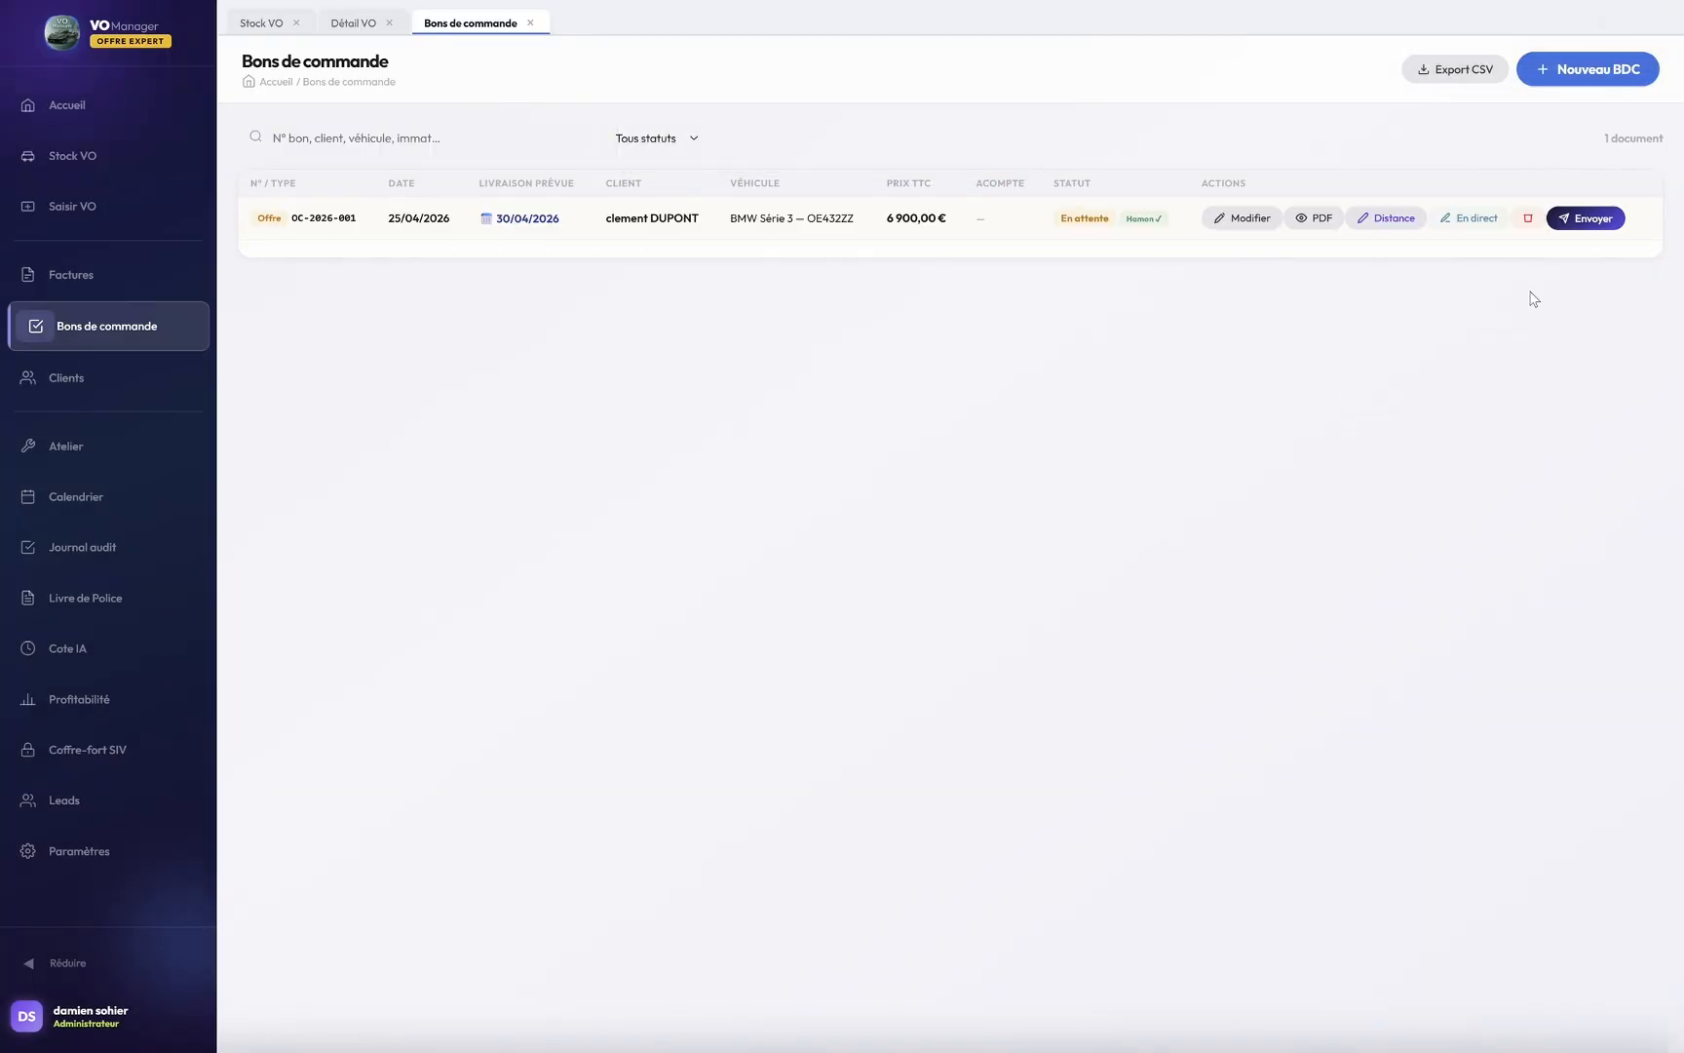
Step: Send offer OC-2026-001 to the client's e-mail address with the 7 jours validity kept
left_click(1589, 223)
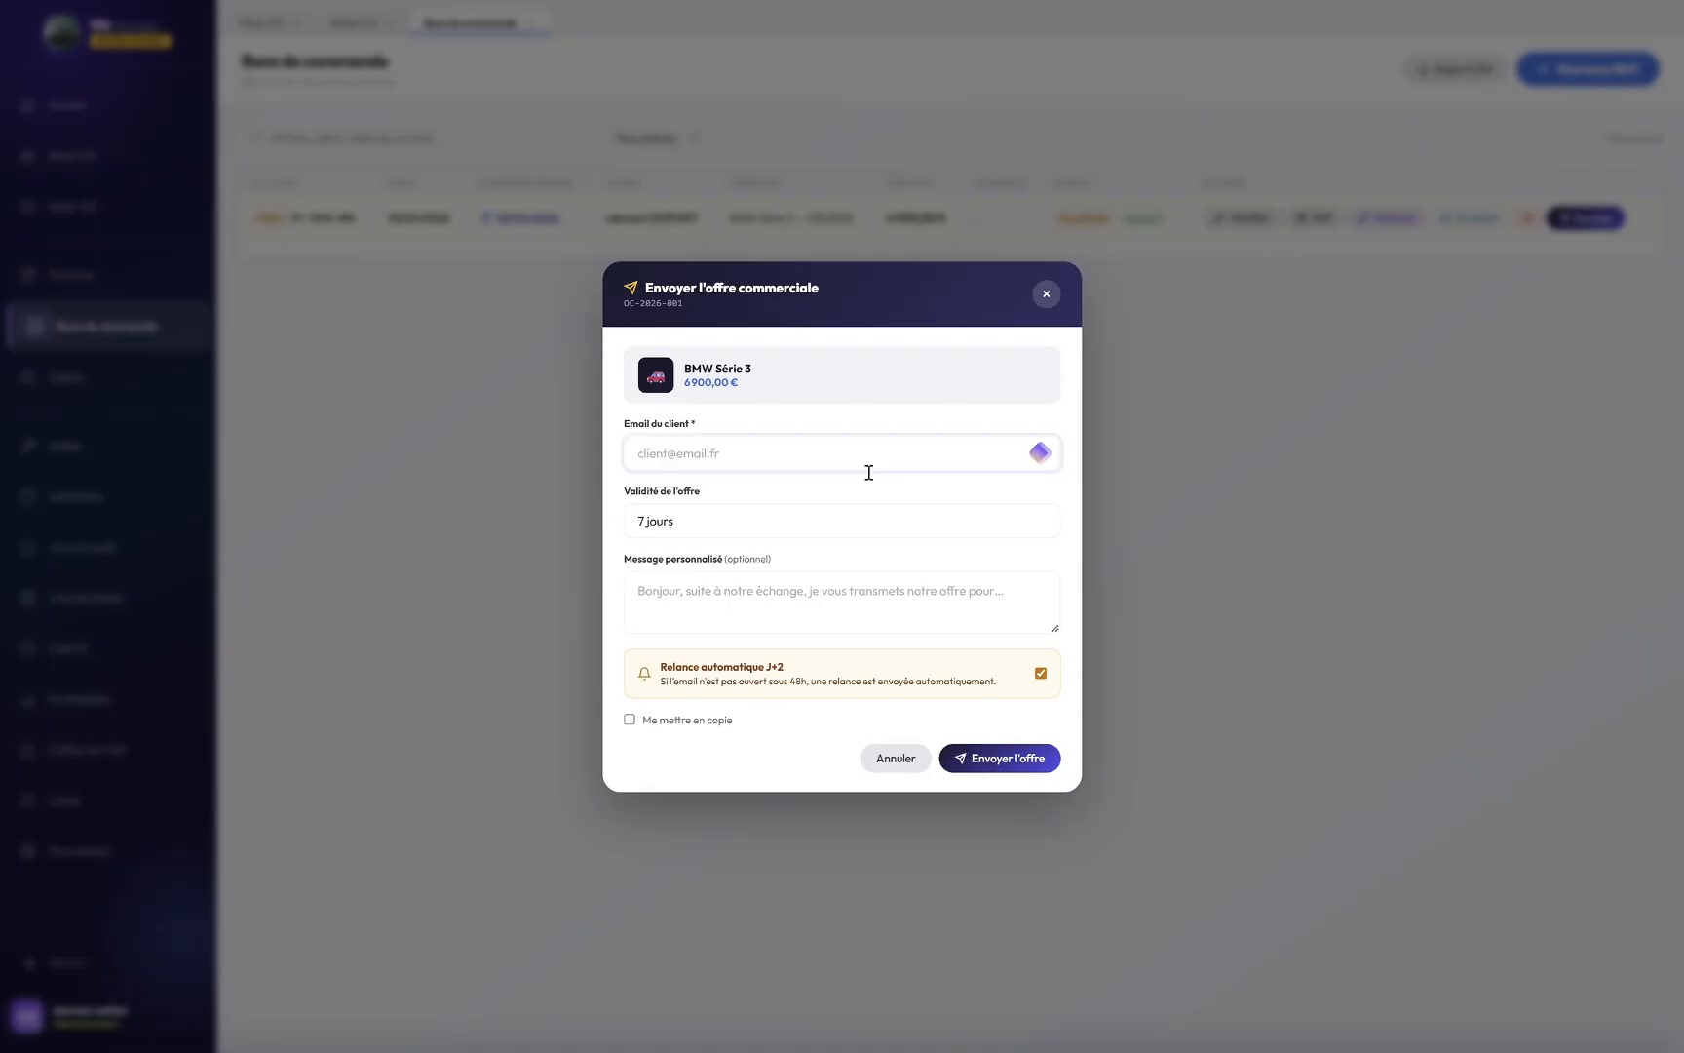
left_click(818, 525)
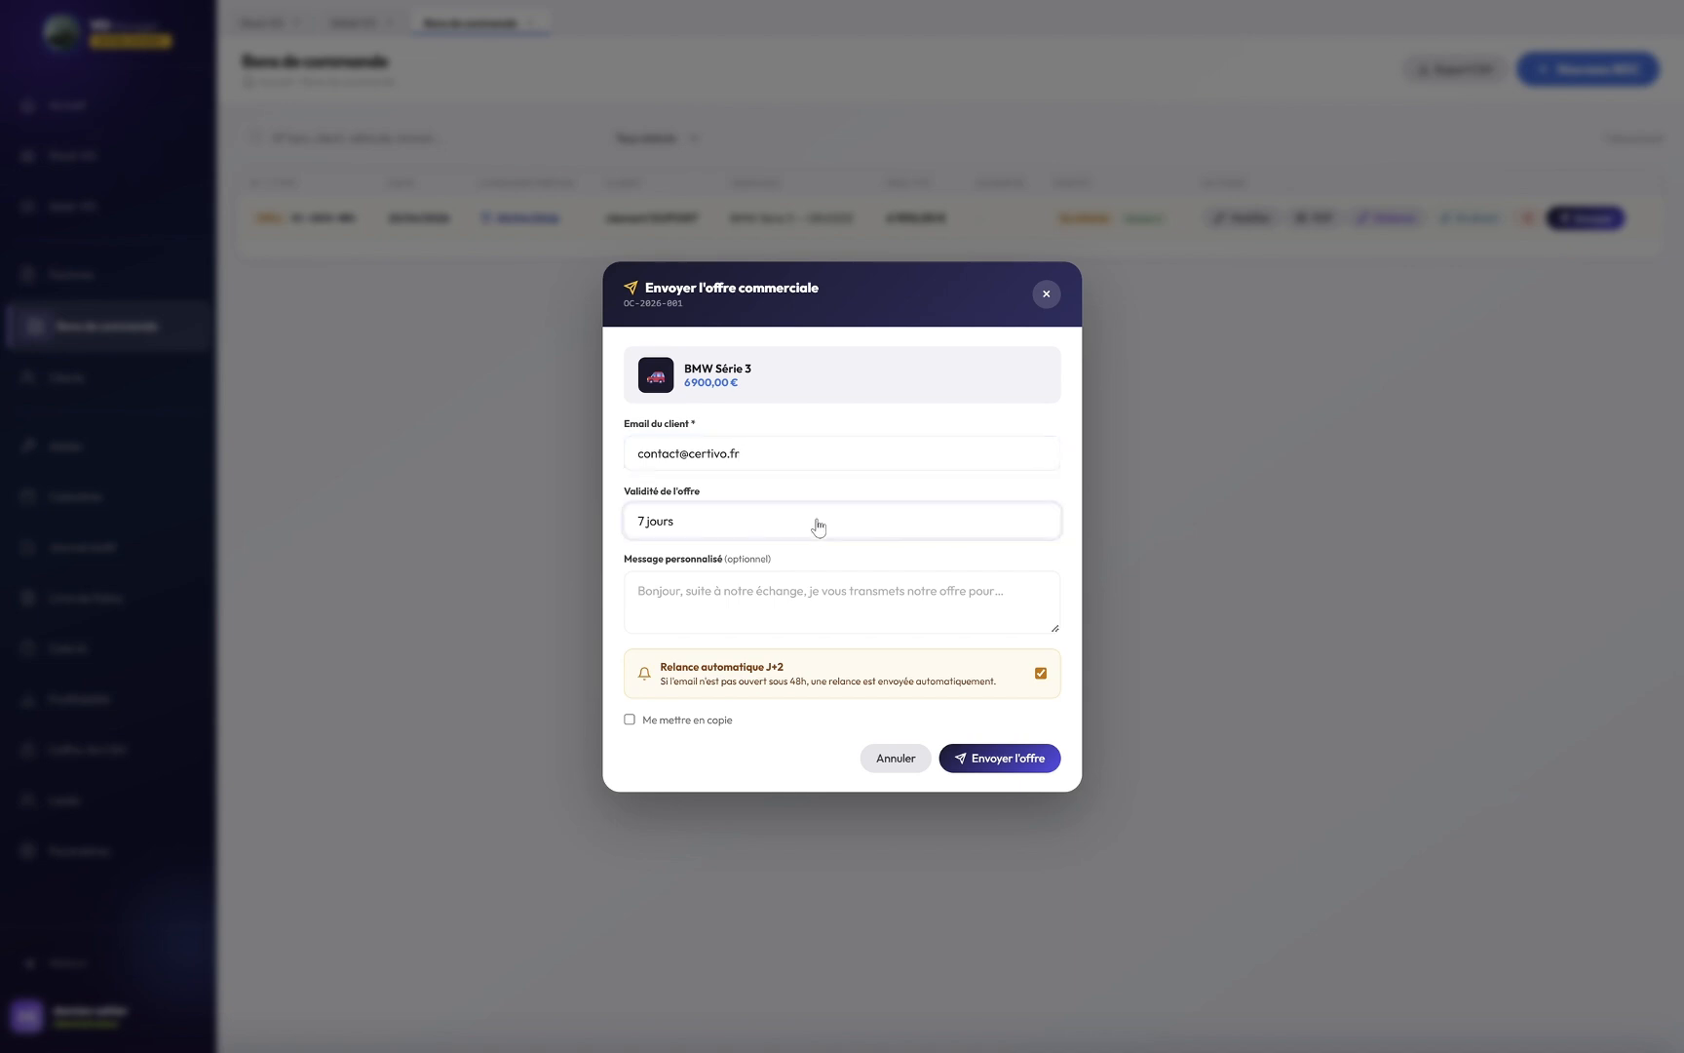
left_click(786, 605)
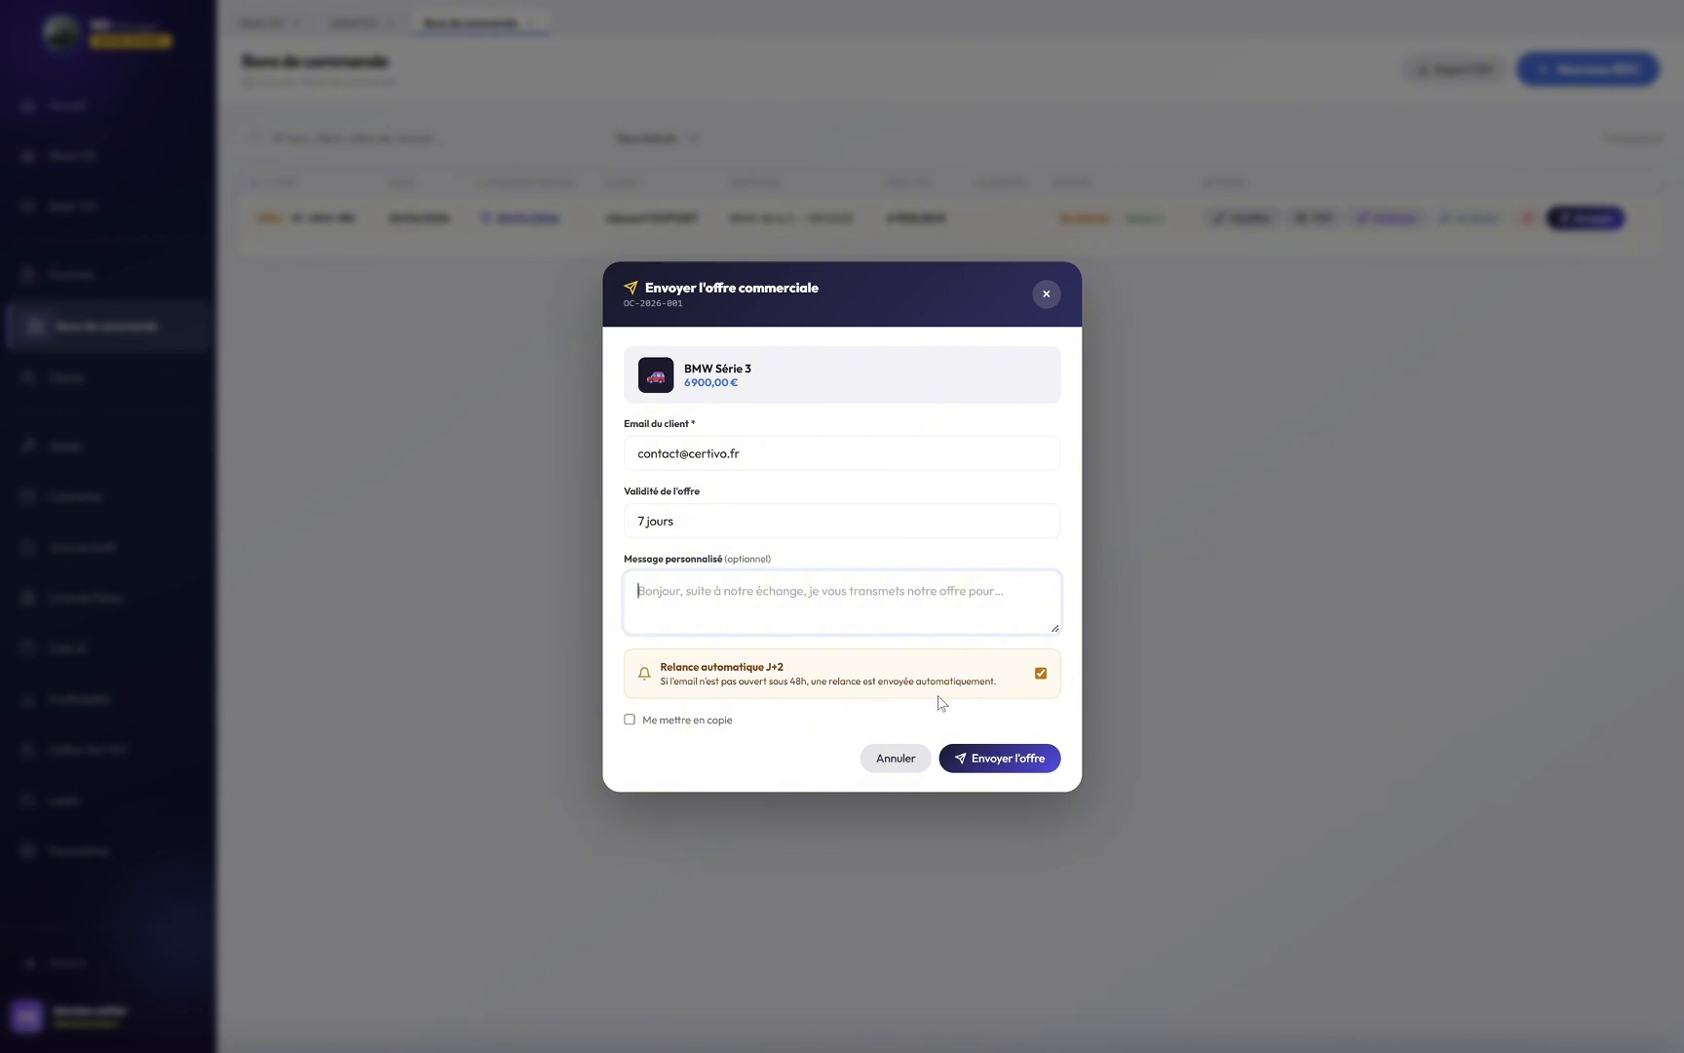
left_click(1016, 769)
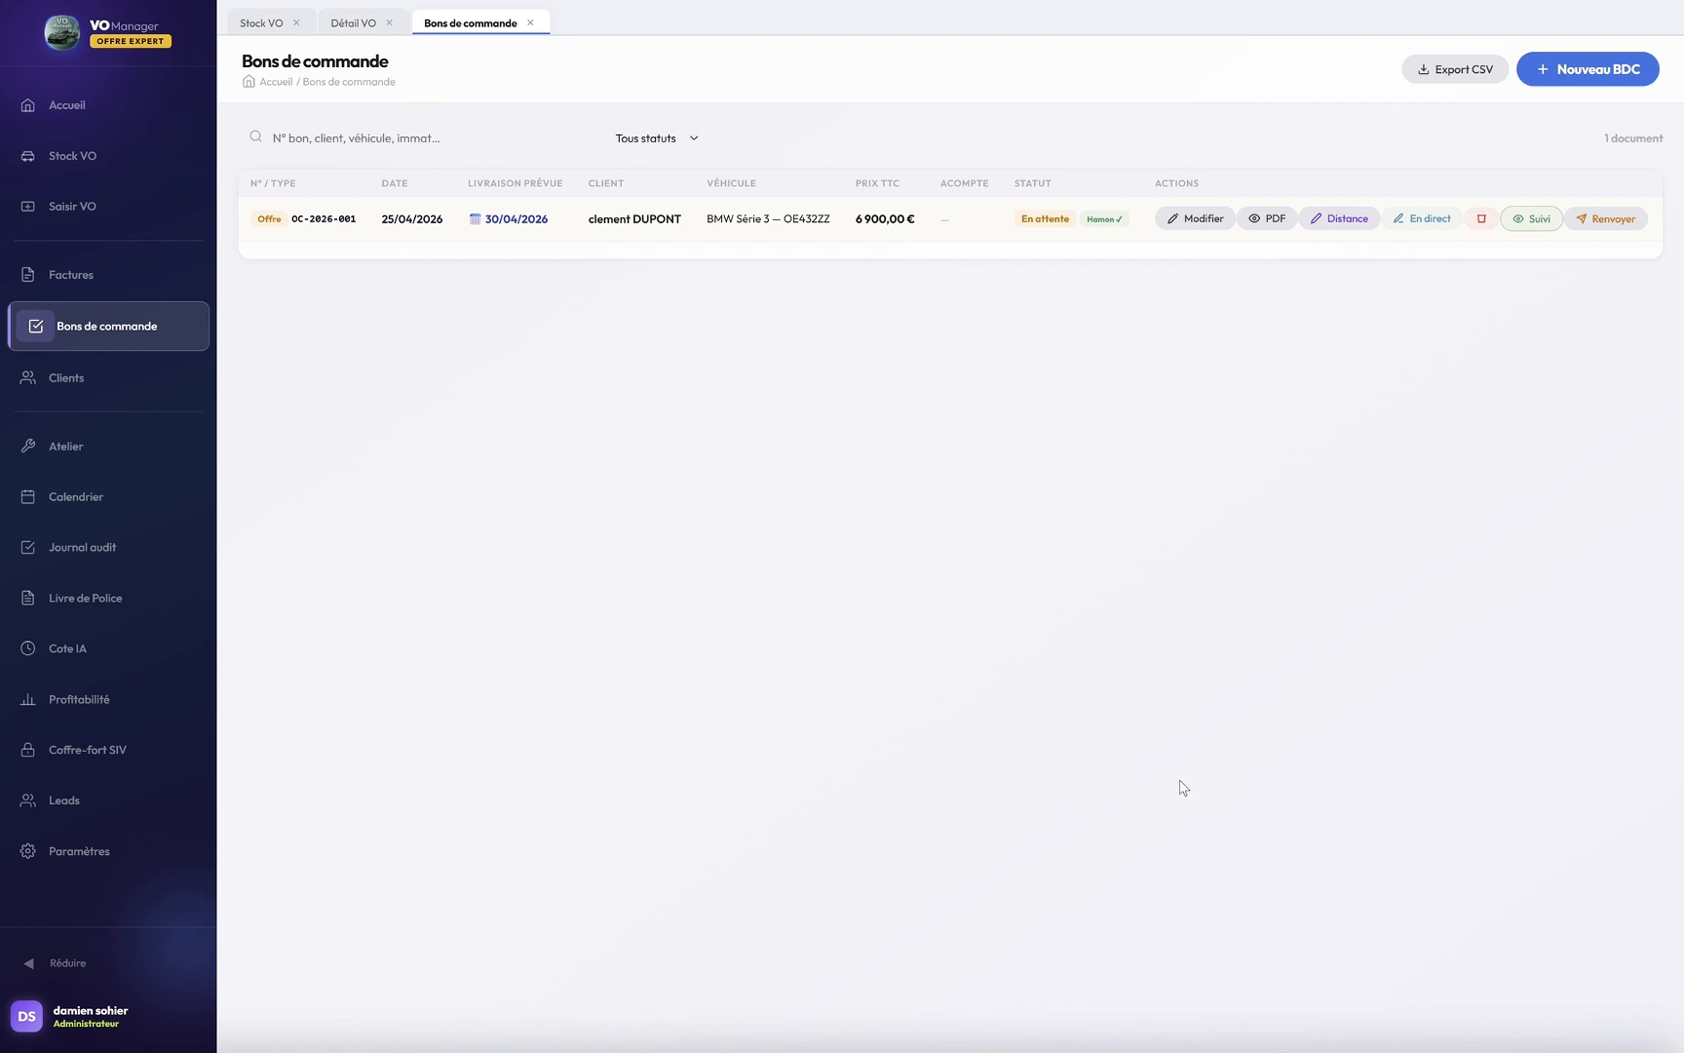
Step: Open the Suivi de l'offre window for offer OC-2026-001
left_click(1536, 219)
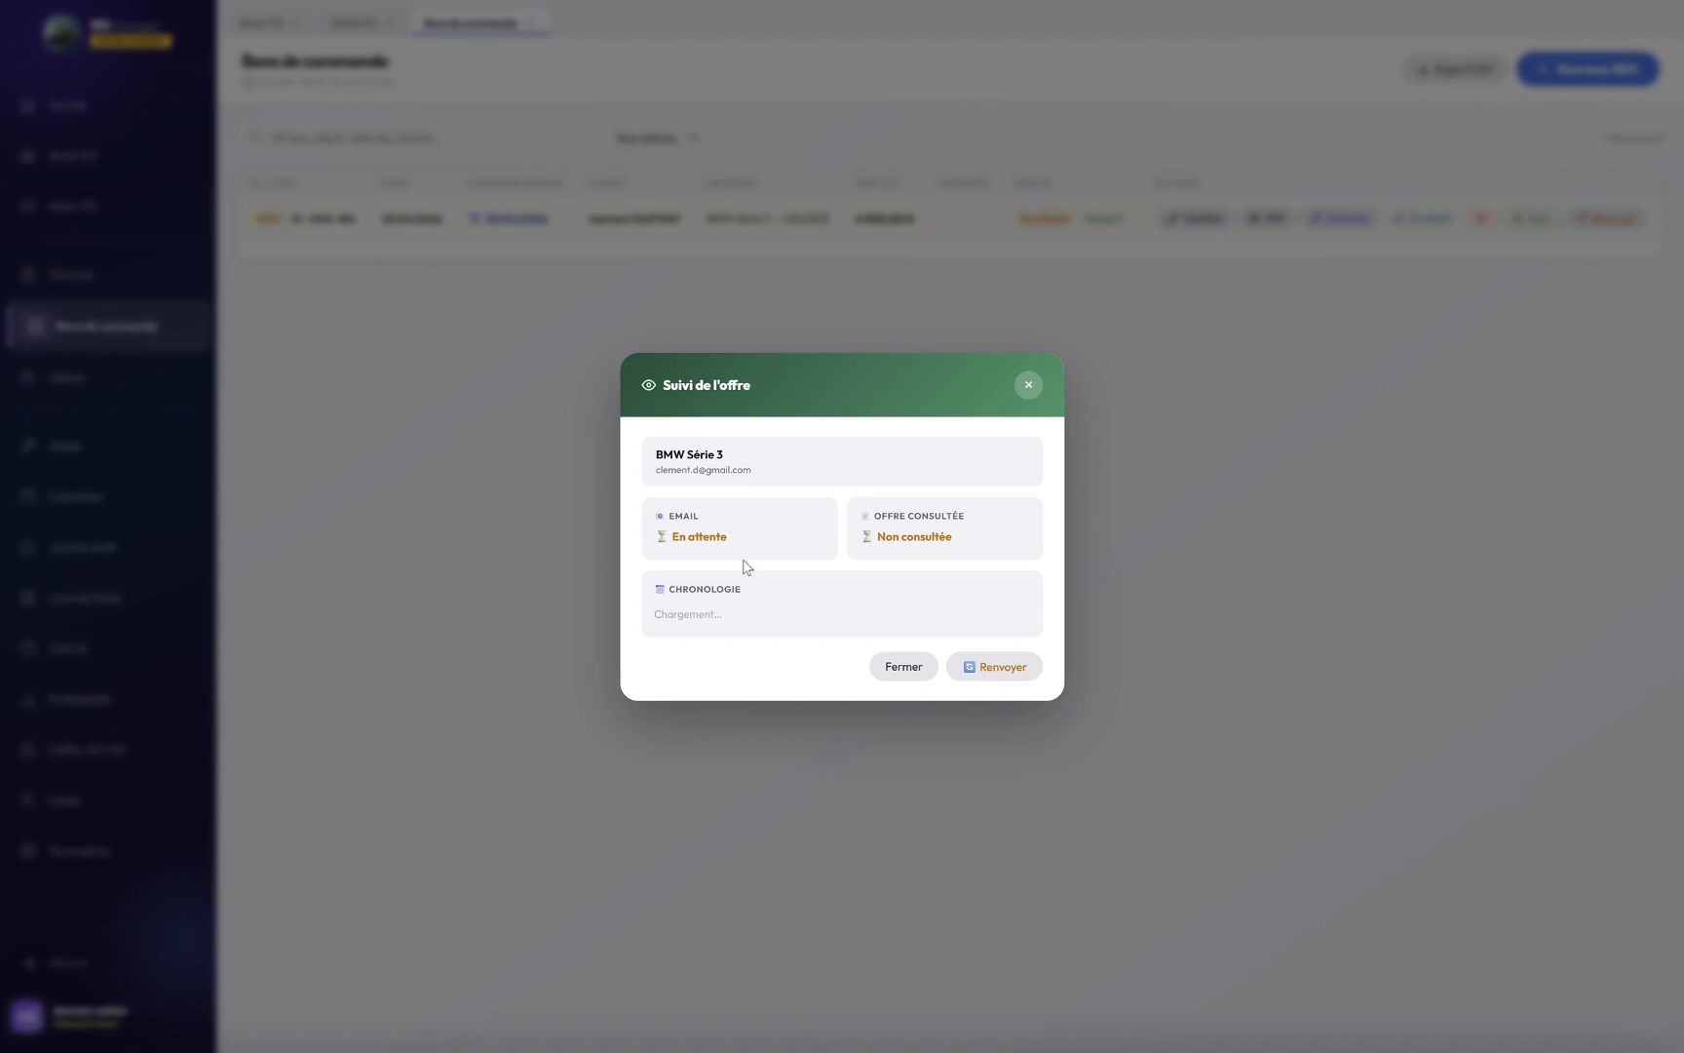